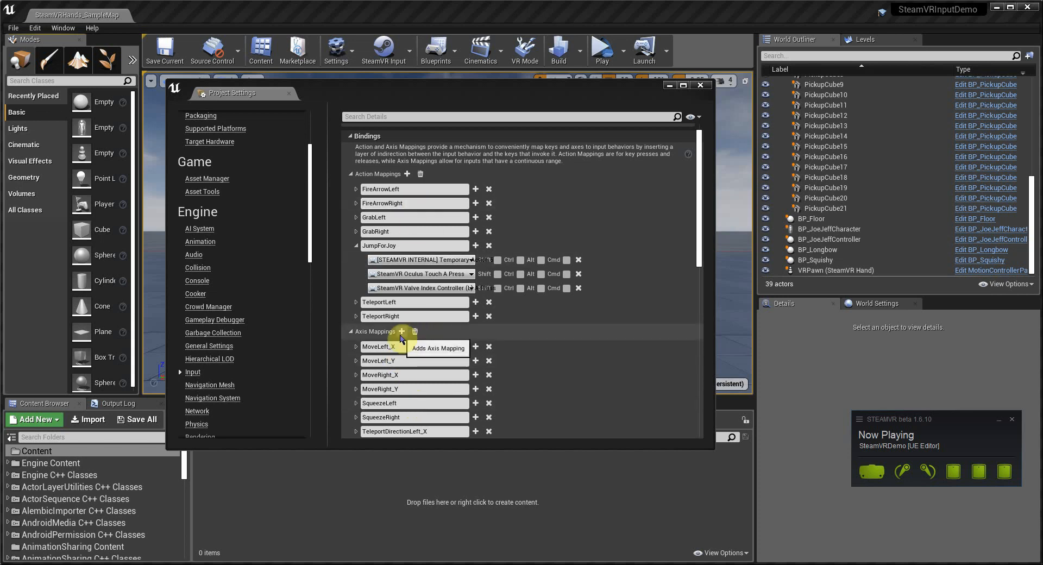
Step: Add a new axis mapping in the project's input settings and name it TriggerAxis
{"action": "left_click", "coordinate": [401, 332]}
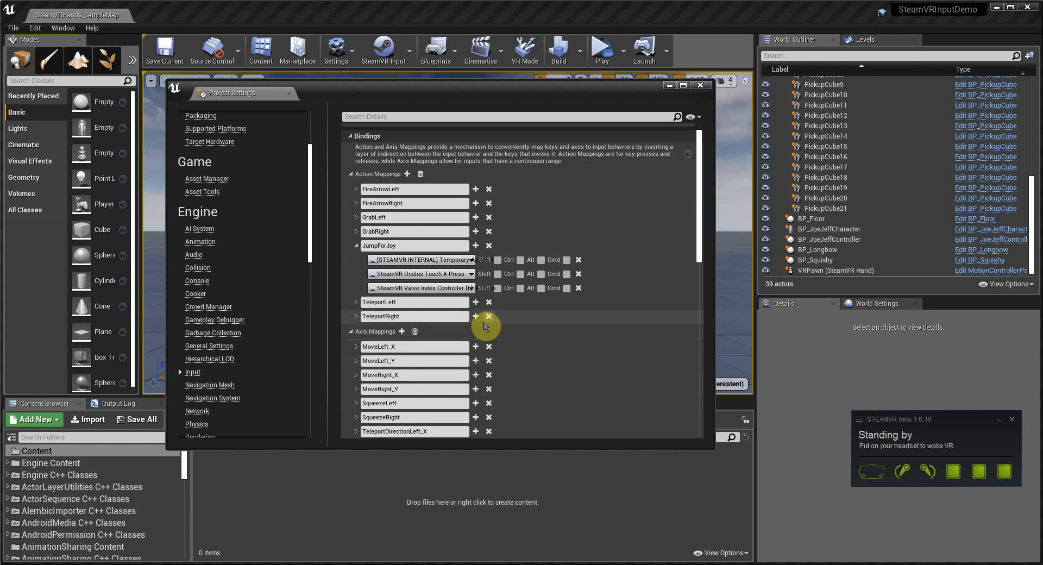
{"action": "scroll", "coordinate": [483, 324], "scroll_direction": "down", "scroll_amount": 3}
{"action": "scroll", "coordinate": [486, 327], "scroll_direction": "down", "scroll_amount": 1}
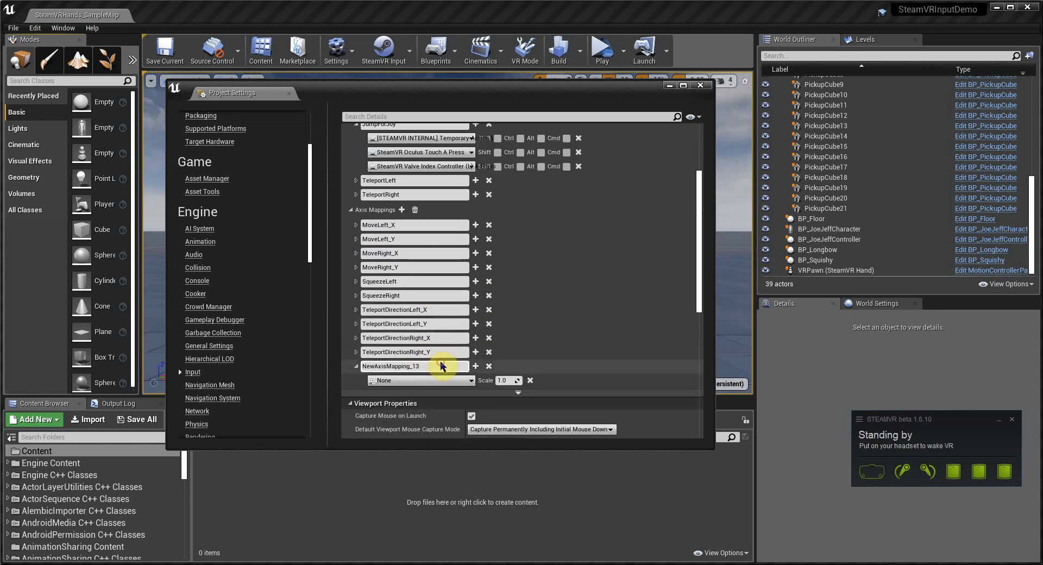
{"action": "left_click", "coordinate": [439, 362]}
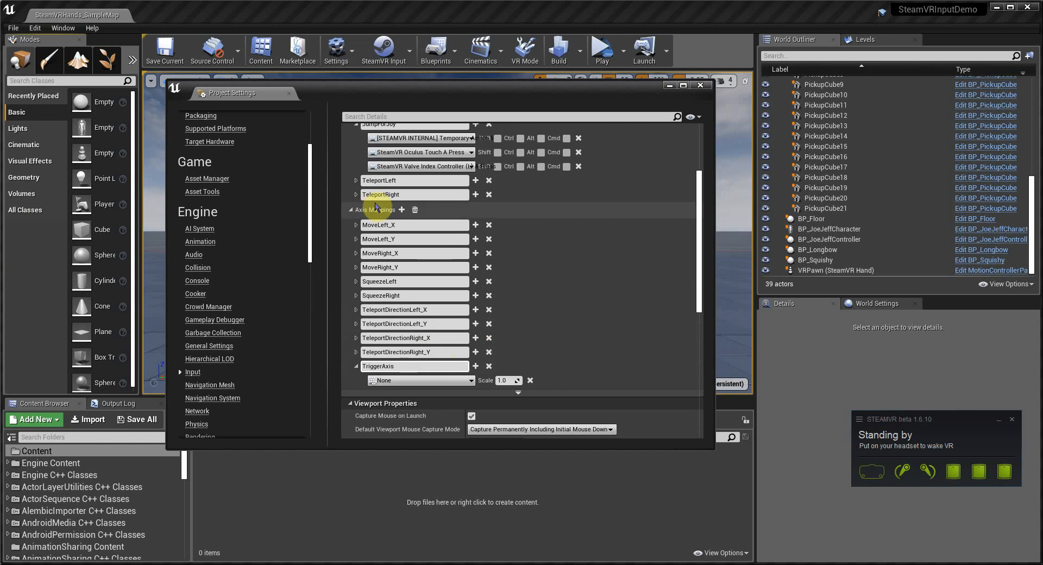
Step: Assign the MotionController (L) TriggerAxis key to the TriggerAxis axis mapping
{"action": "scroll", "coordinate": [393, 265], "scroll_direction": "up", "scroll_amount": 1}
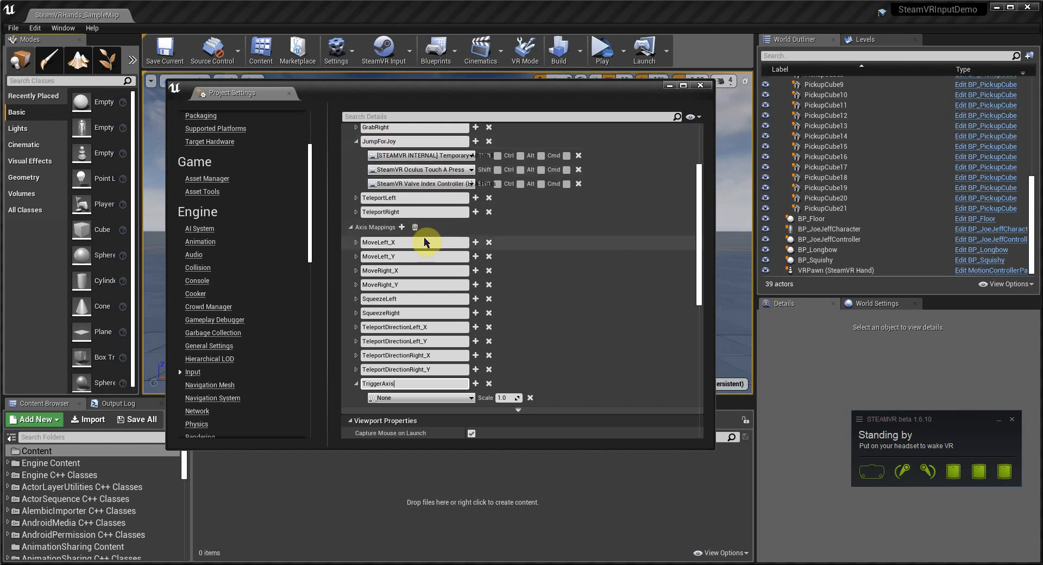
{"action": "scroll", "coordinate": [434, 244], "scroll_direction": "down", "scroll_amount": 3}
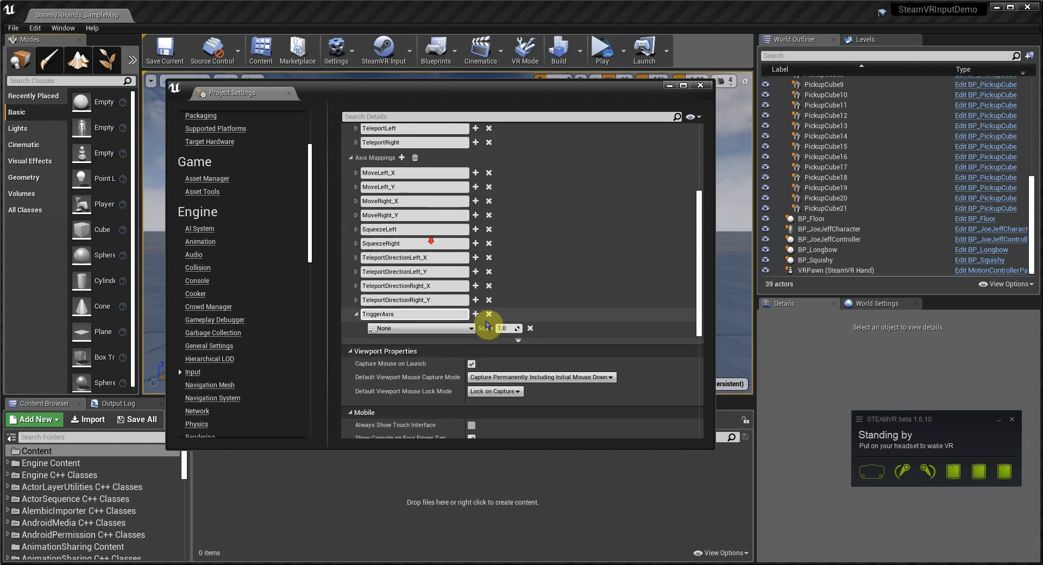
{"action": "left_click", "coordinate": [441, 328]}
{"action": "type", "text": "mo"}
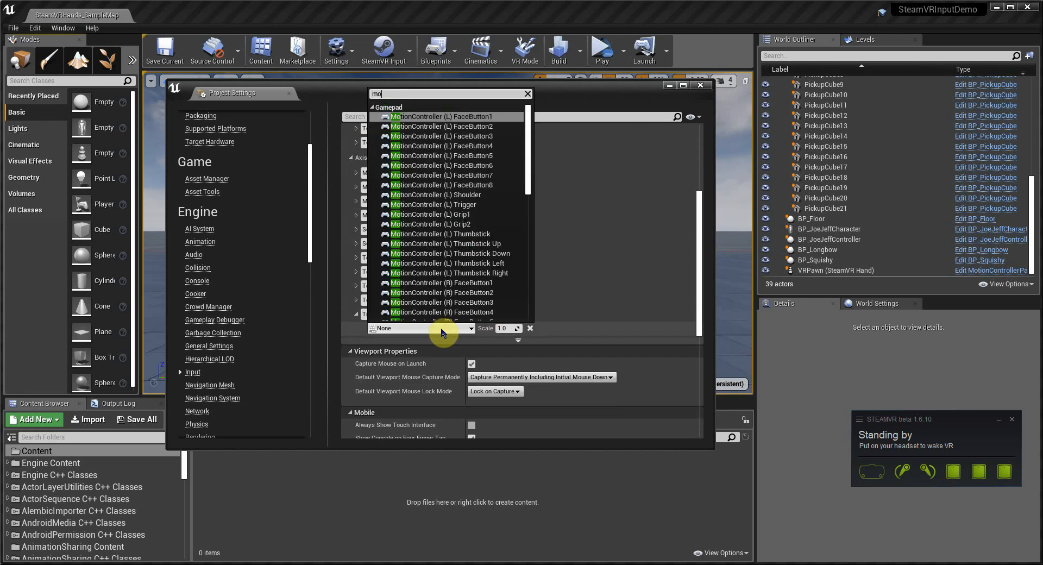
{"action": "type", "text": "tioncontrolle"}
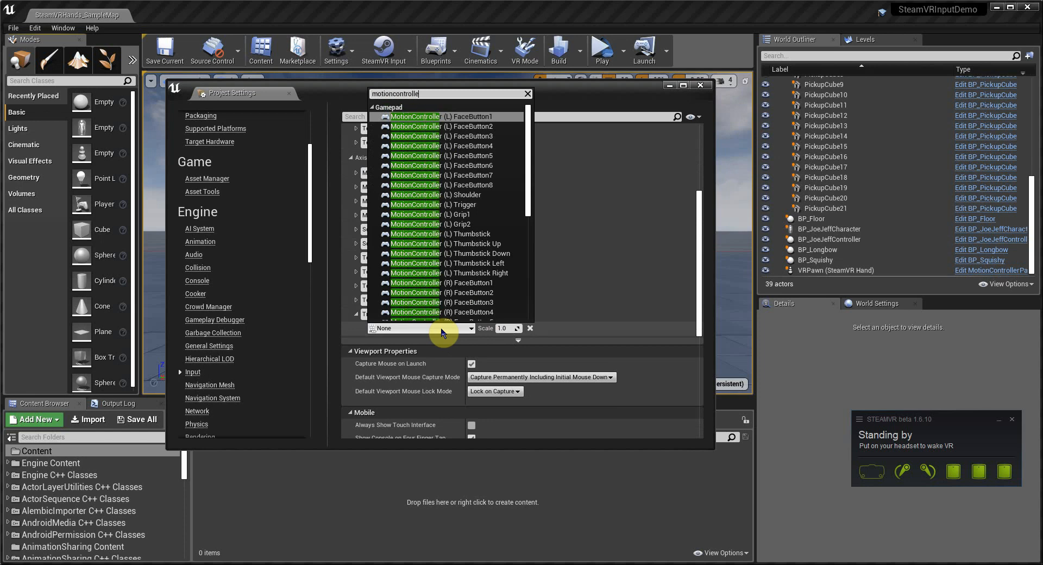
{"action": "type", "text": "r l trigger"}
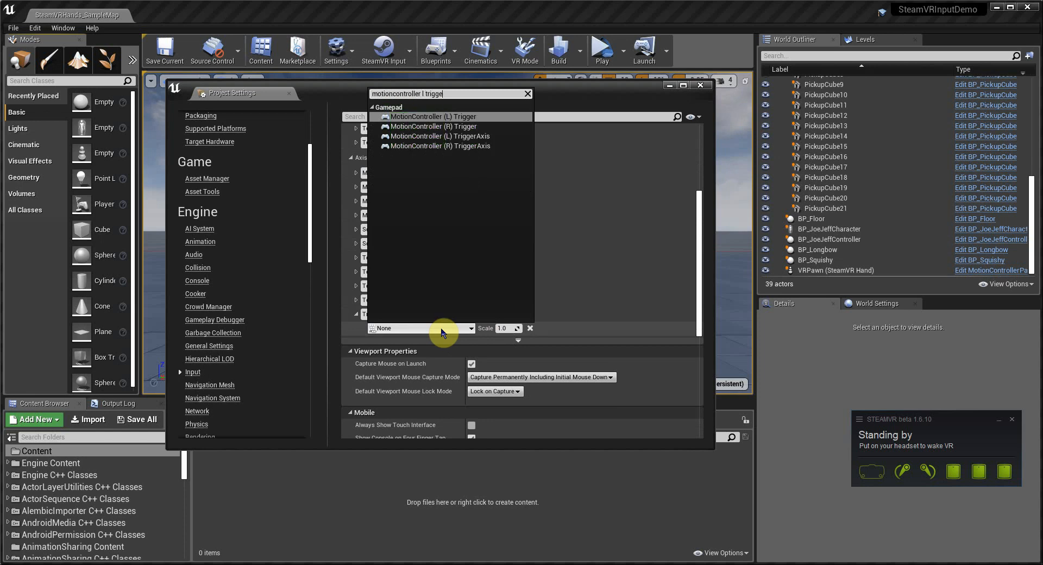
{"action": "left_click", "coordinate": [456, 136]}
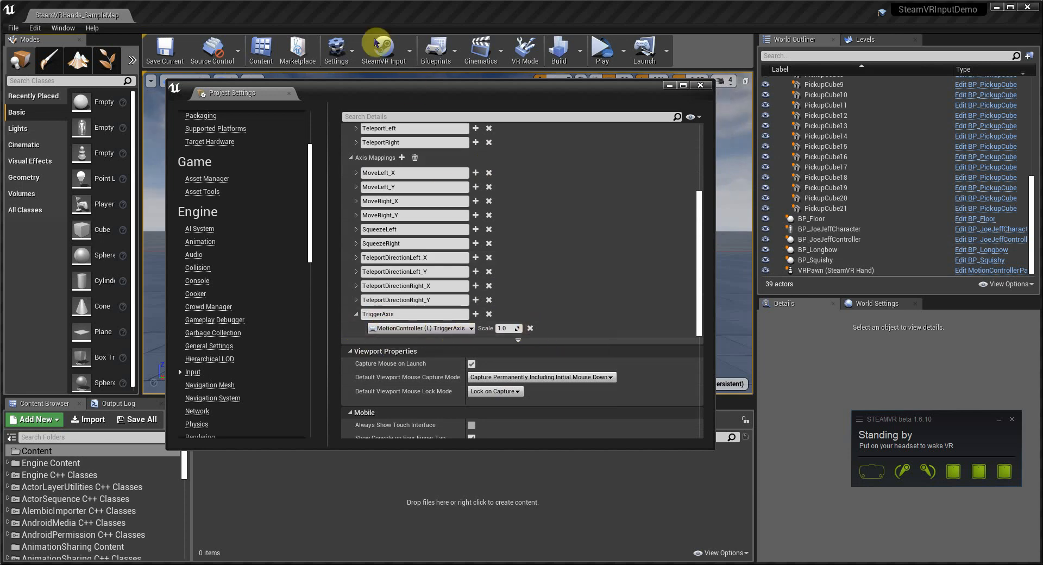
Step: Regenerate the SteamVR Input action manifest and then the controller bindings
{"action": "left_click", "coordinate": [395, 62]}
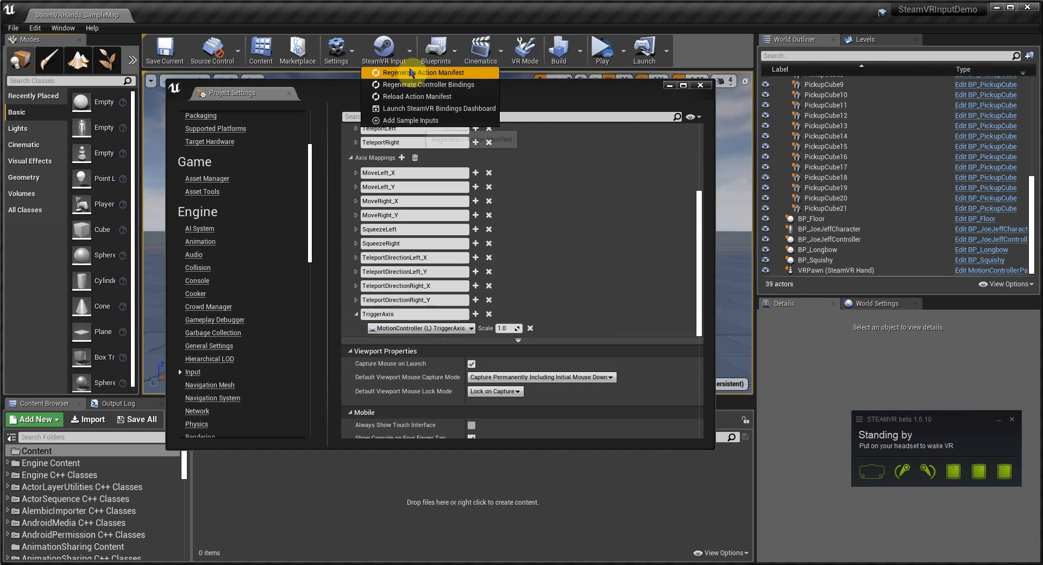
{"action": "left_click", "coordinate": [404, 73]}
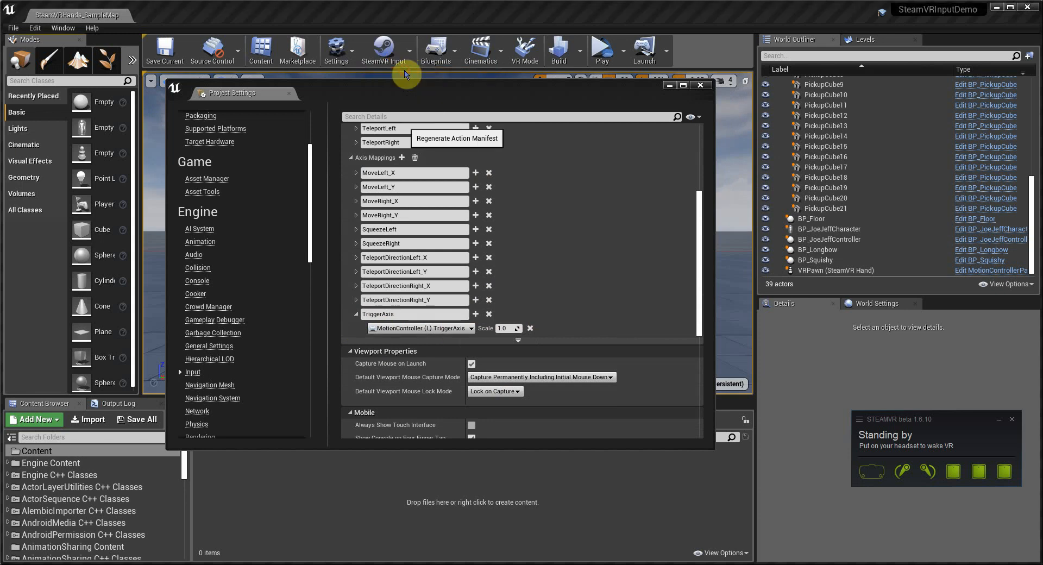
{"action": "left_click", "coordinate": [395, 63]}
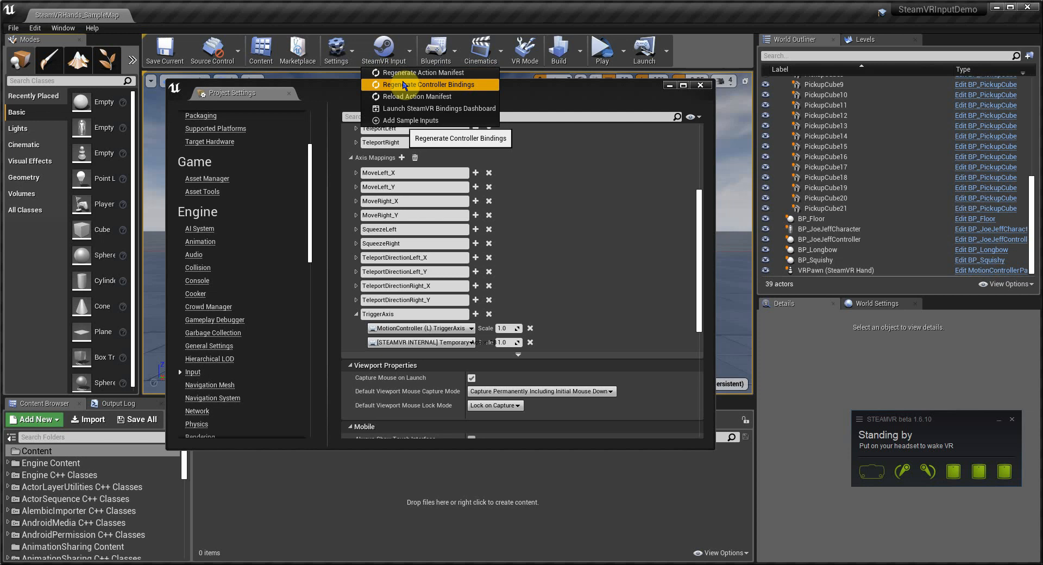
{"action": "left_click", "coordinate": [404, 86]}
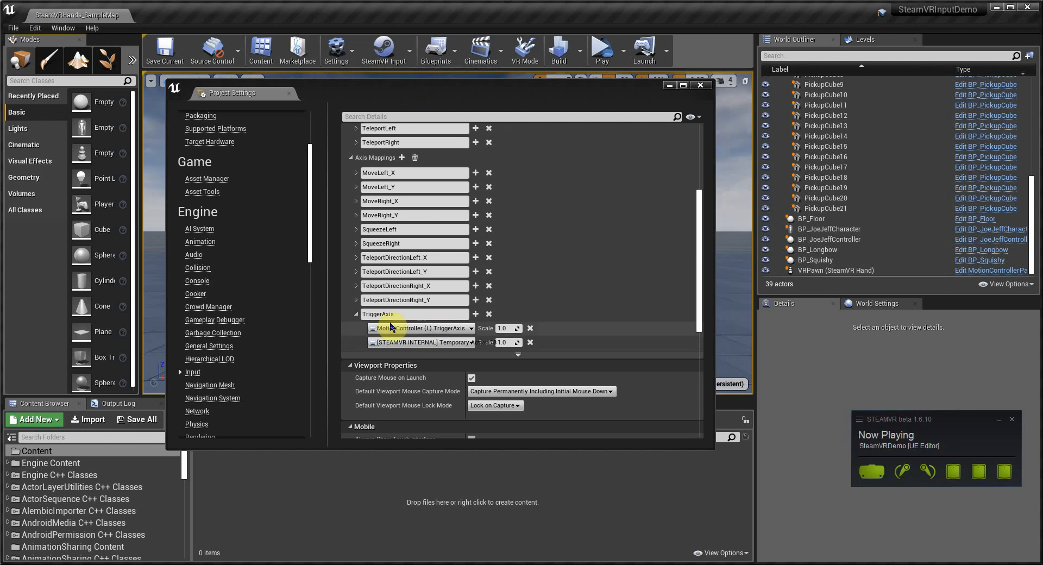
Step: Reload the SteamVR Input action manifest
{"action": "left_click", "coordinate": [383, 55]}
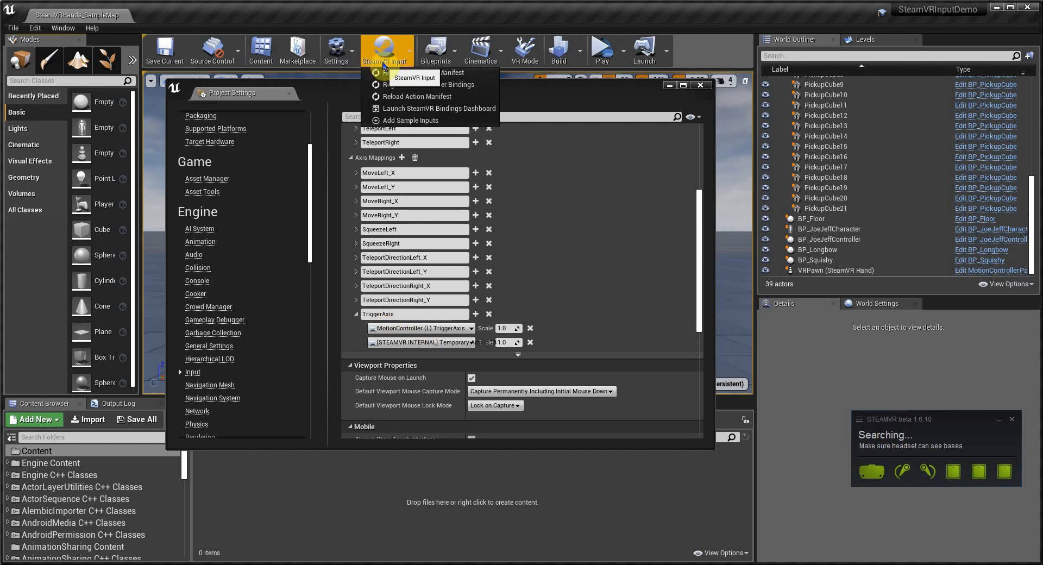
{"action": "left_click", "coordinate": [419, 101]}
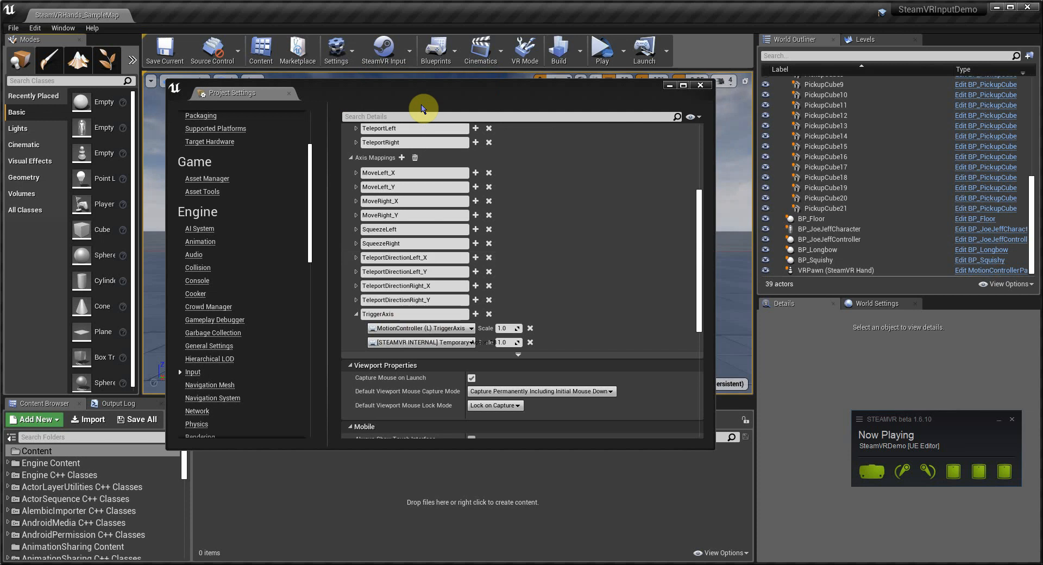
Step: Launch the SteamVR Bindings Dashboard and open the default bindings for Index Controllers for editing
{"action": "left_click", "coordinate": [382, 47]}
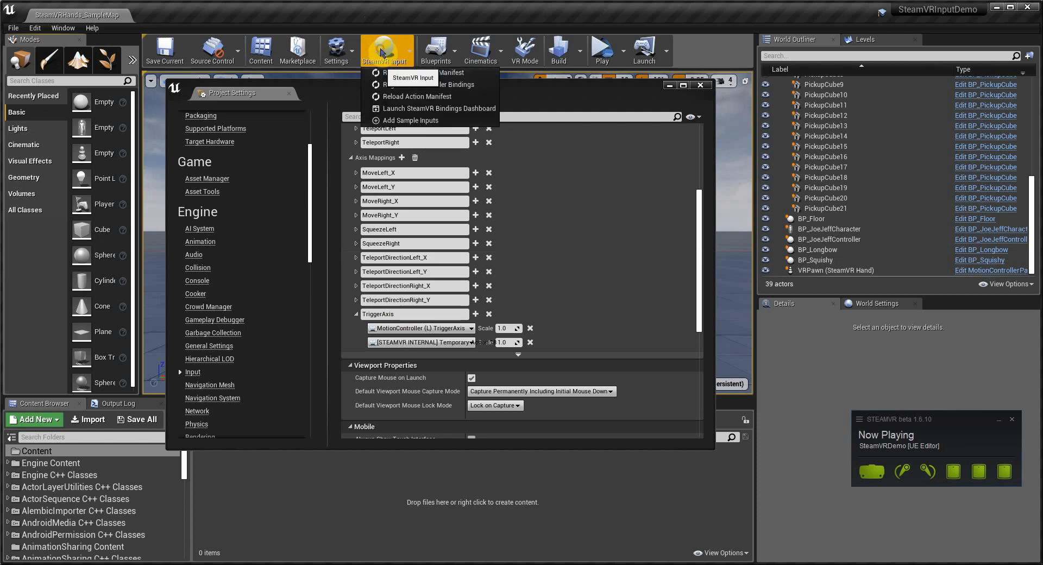
{"action": "left_click", "coordinate": [418, 110]}
{"action": "left_click_drag", "start_coordinate": [1042, 149], "coordinate": [1, 185]}
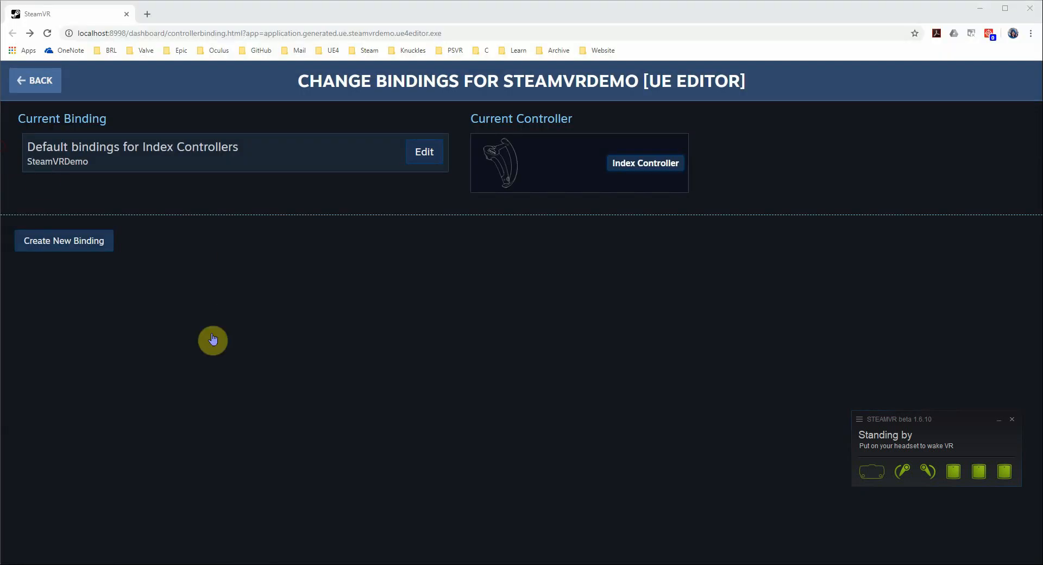
{"action": "left_click", "coordinate": [422, 153]}
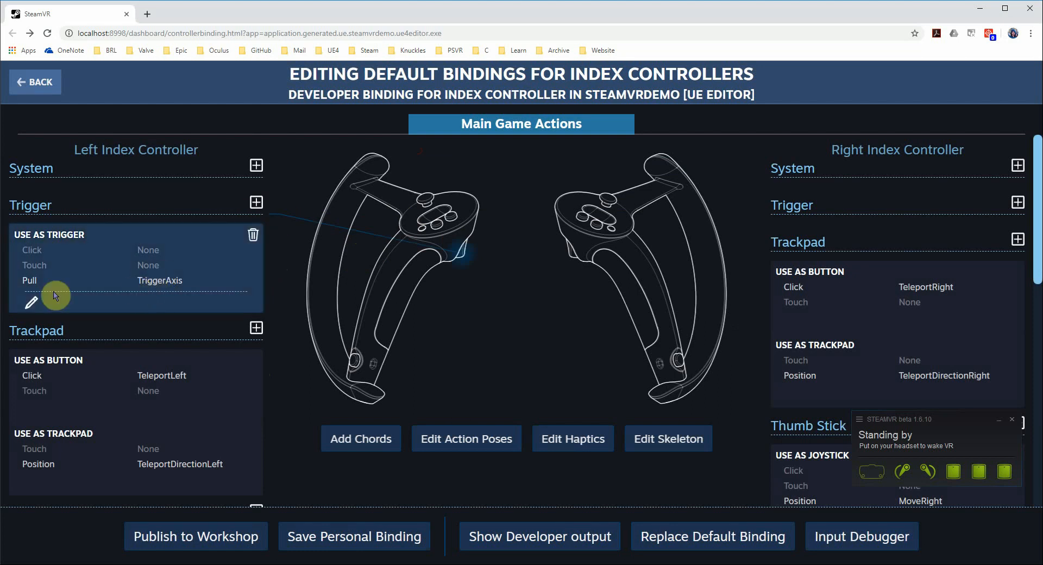
{"action": "scroll", "coordinate": [432, 348], "scroll_direction": "down", "scroll_amount": 6}
{"action": "scroll", "coordinate": [432, 348], "scroll_direction": "up", "scroll_amount": 6}
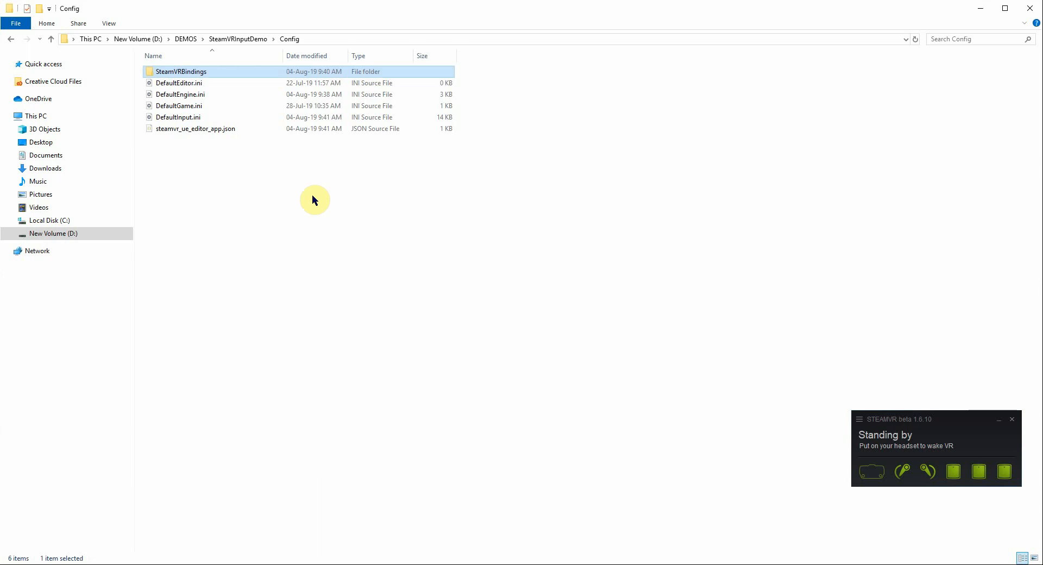
Step: In File Explorer, open the project's Config/SteamVRBindings folder with Visual Studio Code
{"action": "double_click", "coordinate": [181, 72]}
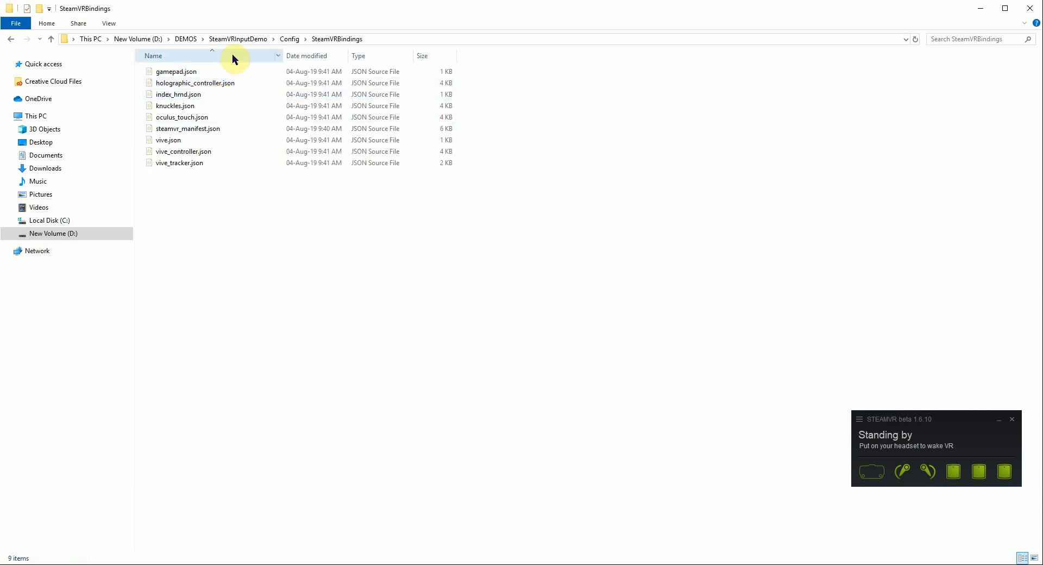
{"action": "left_click", "coordinate": [289, 39]}
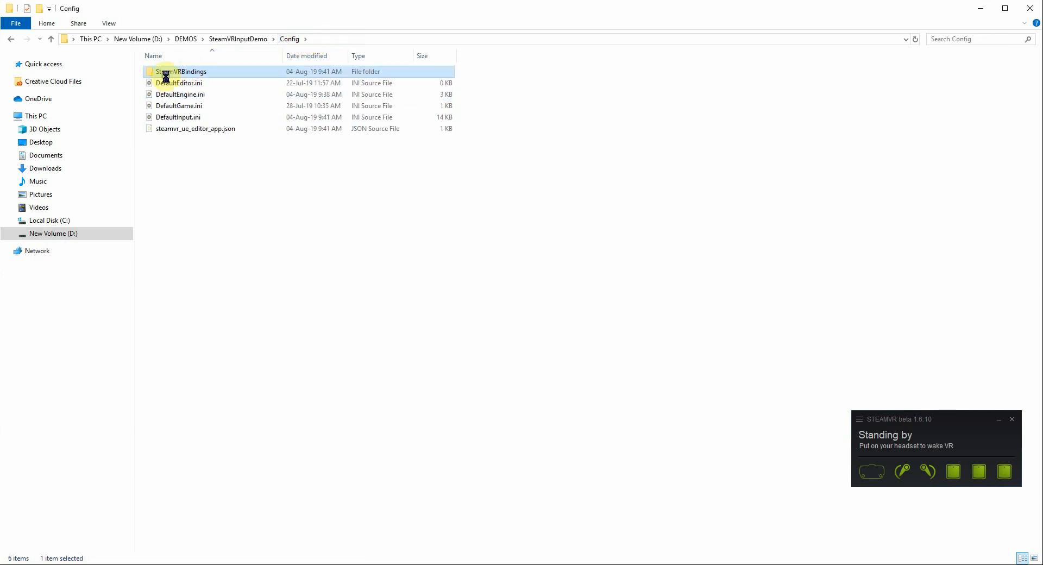
{"action": "right_click", "coordinate": [165, 77]}
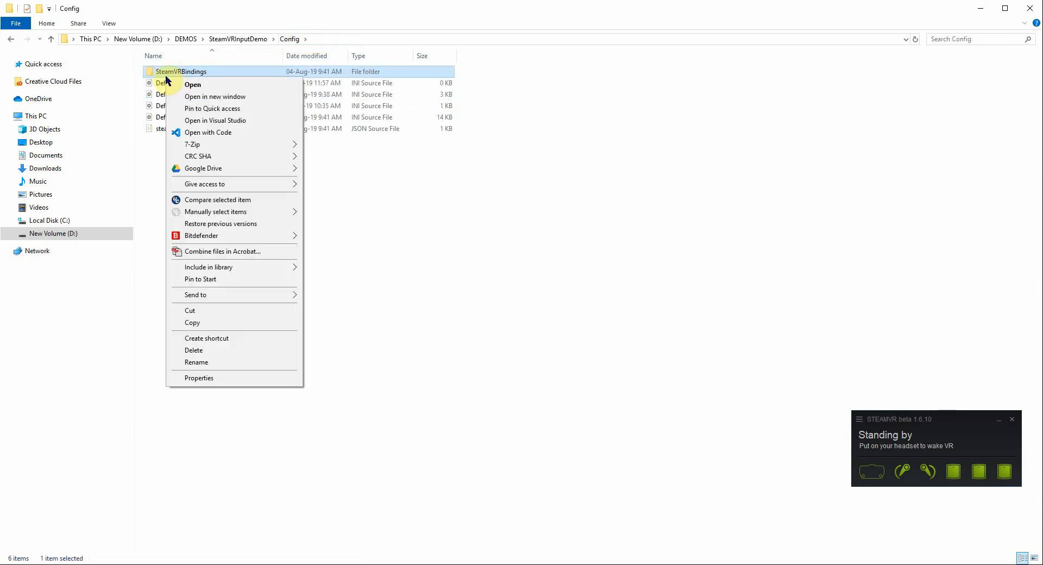
{"action": "left_click", "coordinate": [206, 132]}
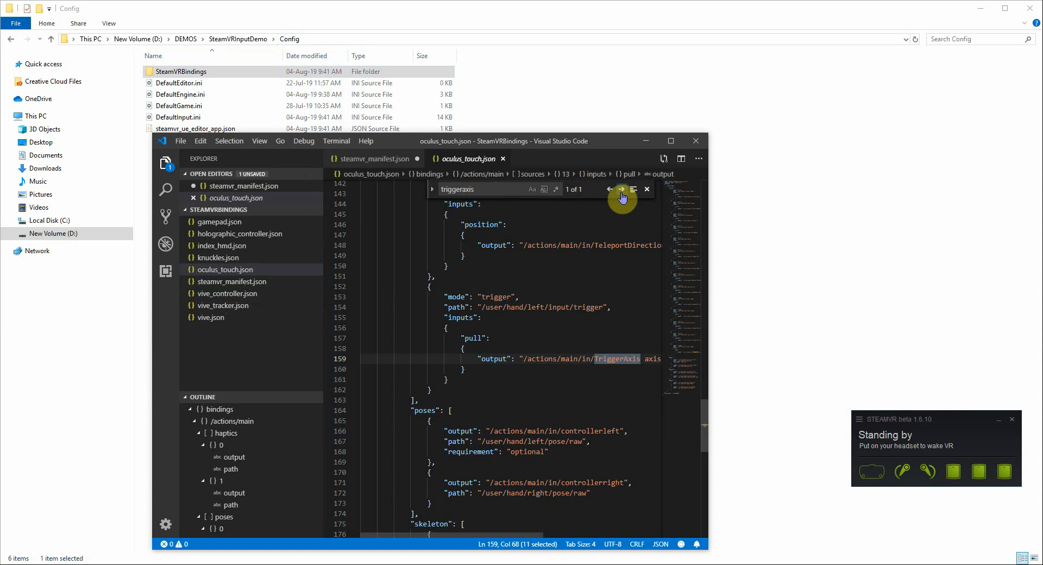
Step: Inspect knuckles.json and steamvr_manifest.json for the TriggerAxis action entries
{"action": "left_click", "coordinate": [212, 258]}
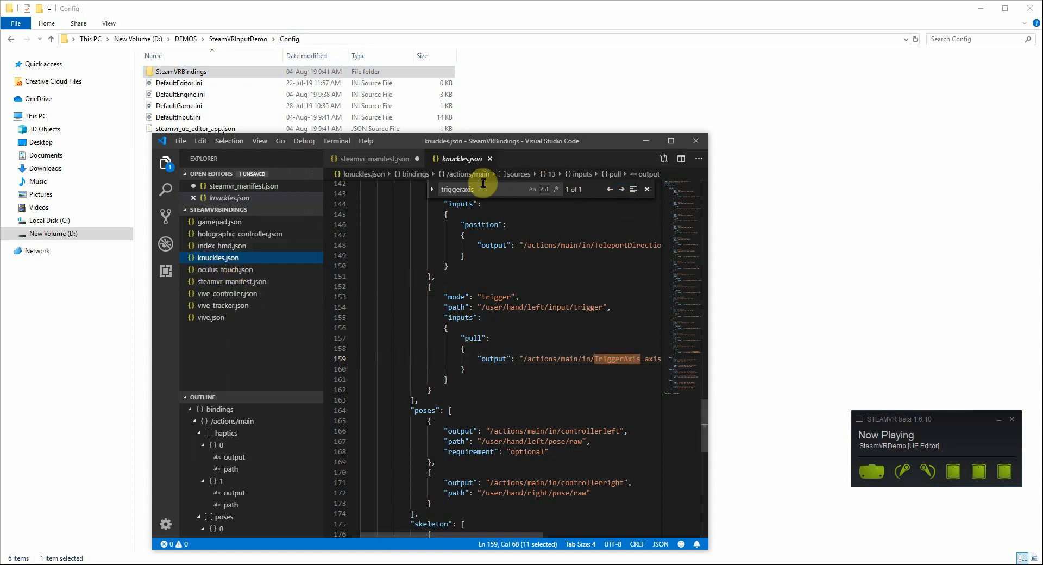
{"action": "left_click", "coordinate": [224, 282]}
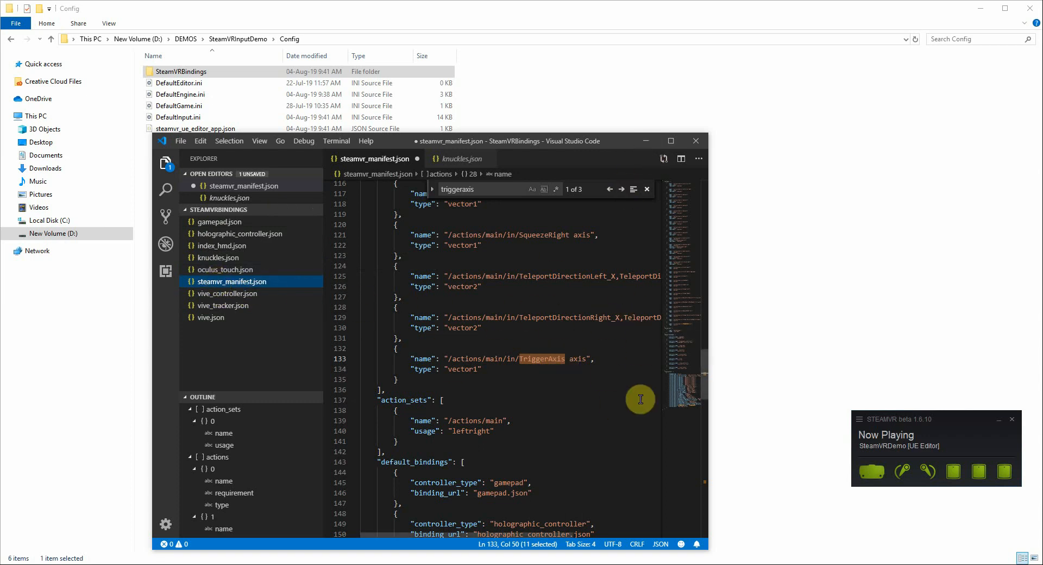
Step: Switch back to Unreal Editor, review the axis mappings, and close the Project Settings window
{"action": "left_click", "coordinate": [869, 564]}
{"action": "left_click", "coordinate": [899, 543]}
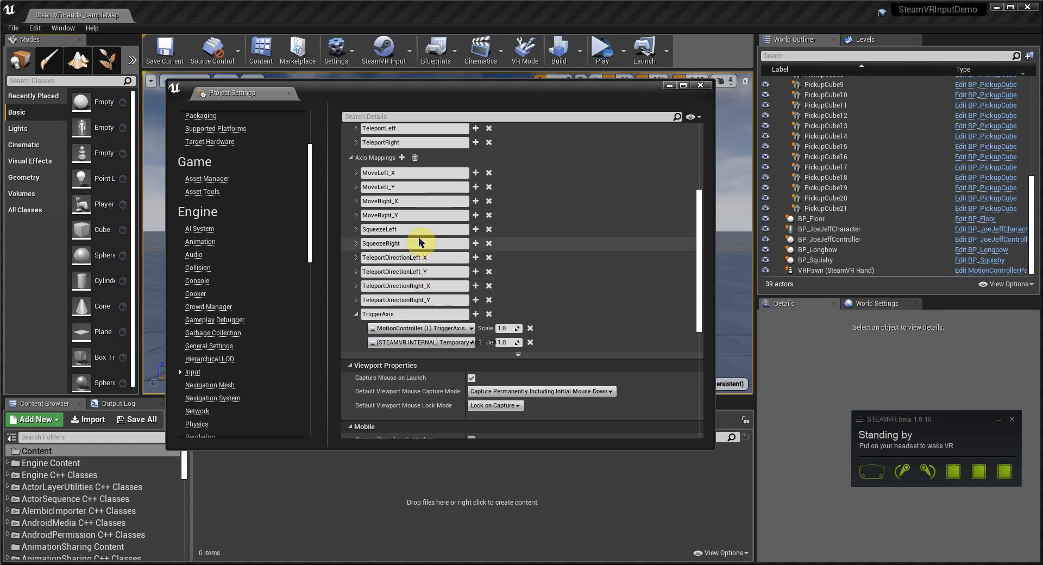
{"action": "scroll", "coordinate": [419, 239], "scroll_direction": "up", "scroll_amount": 4}
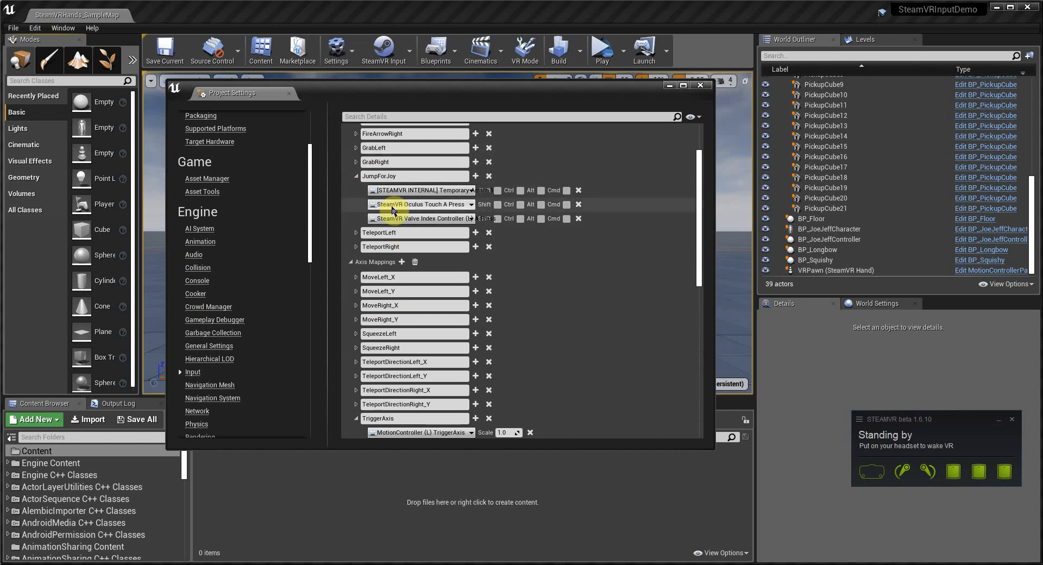
{"action": "scroll", "coordinate": [412, 319], "scroll_direction": "down", "scroll_amount": 3}
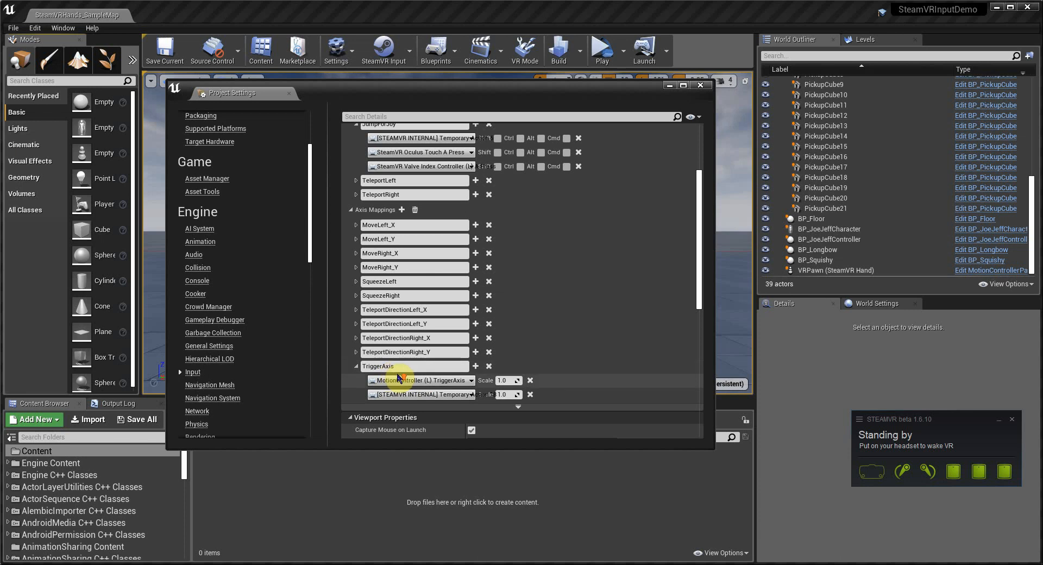
{"action": "scroll", "coordinate": [397, 373], "scroll_direction": "up", "scroll_amount": 2}
{"action": "scroll", "coordinate": [395, 377], "scroll_direction": "down", "scroll_amount": 1}
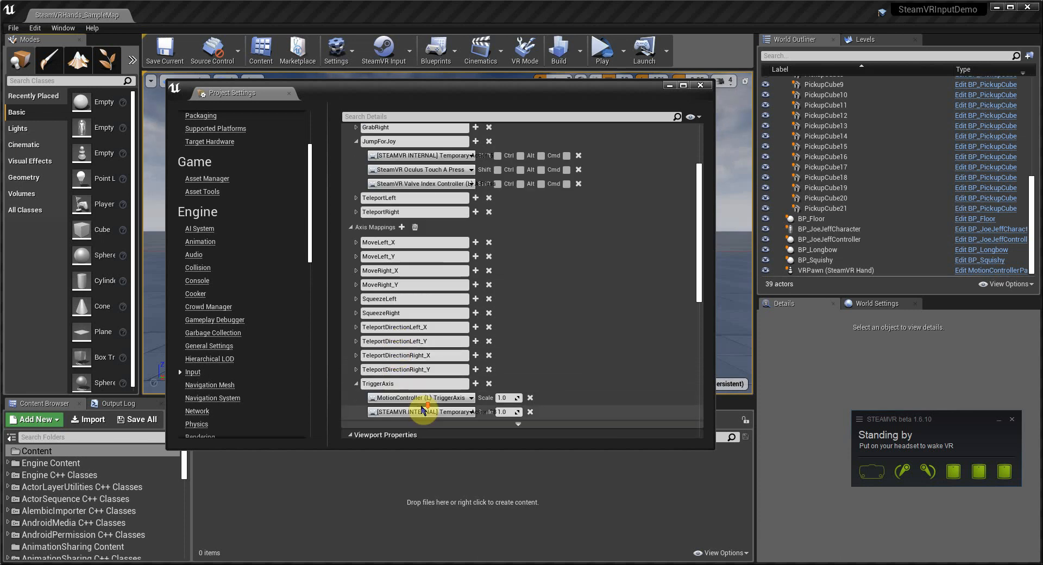
{"action": "scroll", "coordinate": [412, 353], "scroll_direction": "up", "scroll_amount": 2}
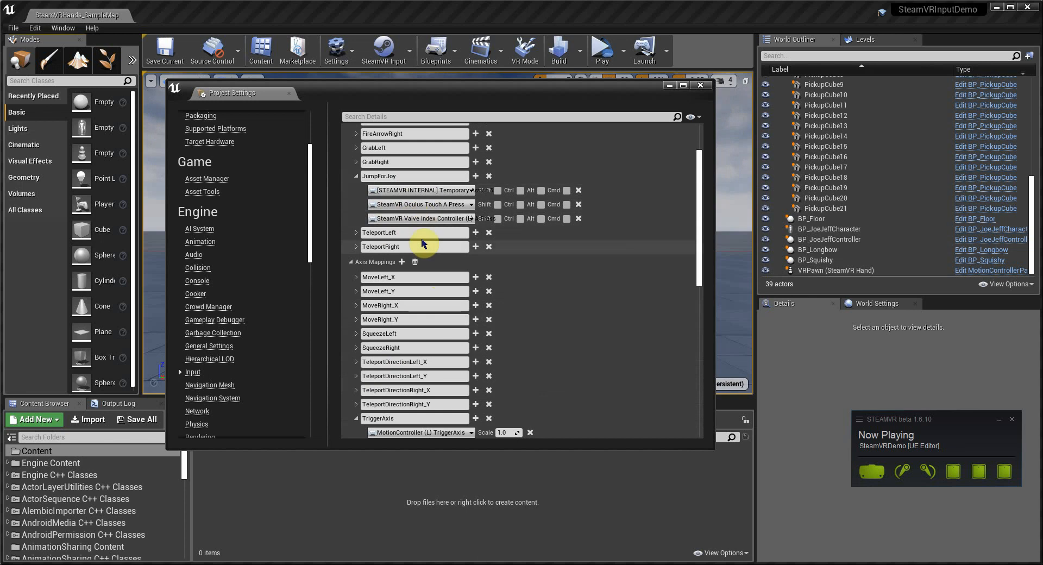
{"action": "scroll", "coordinate": [427, 326], "scroll_direction": "up", "scroll_amount": 2}
{"action": "scroll", "coordinate": [430, 316], "scroll_direction": "up", "scroll_amount": 2}
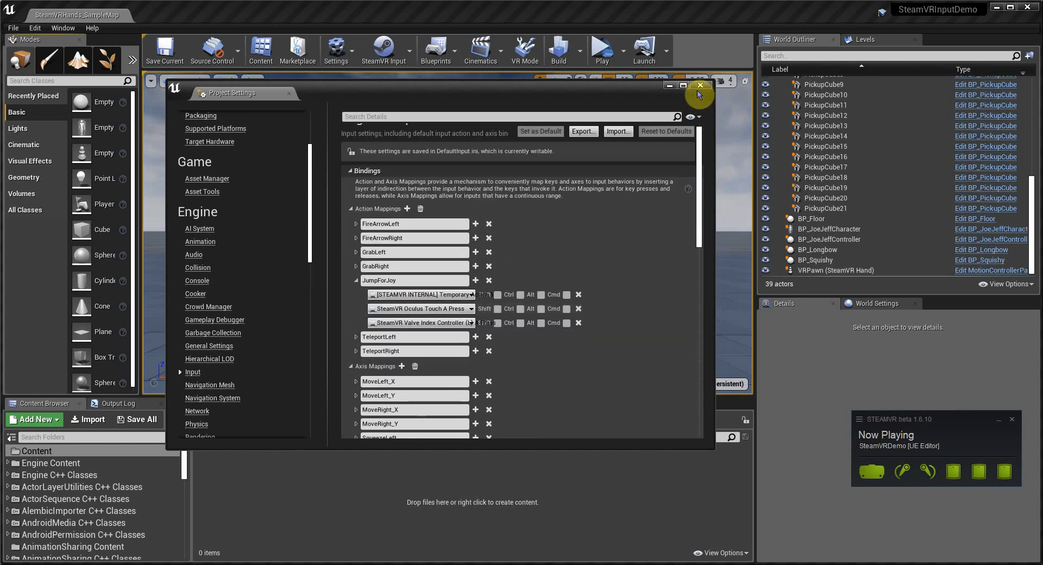
{"action": "left_click", "coordinate": [699, 87]}
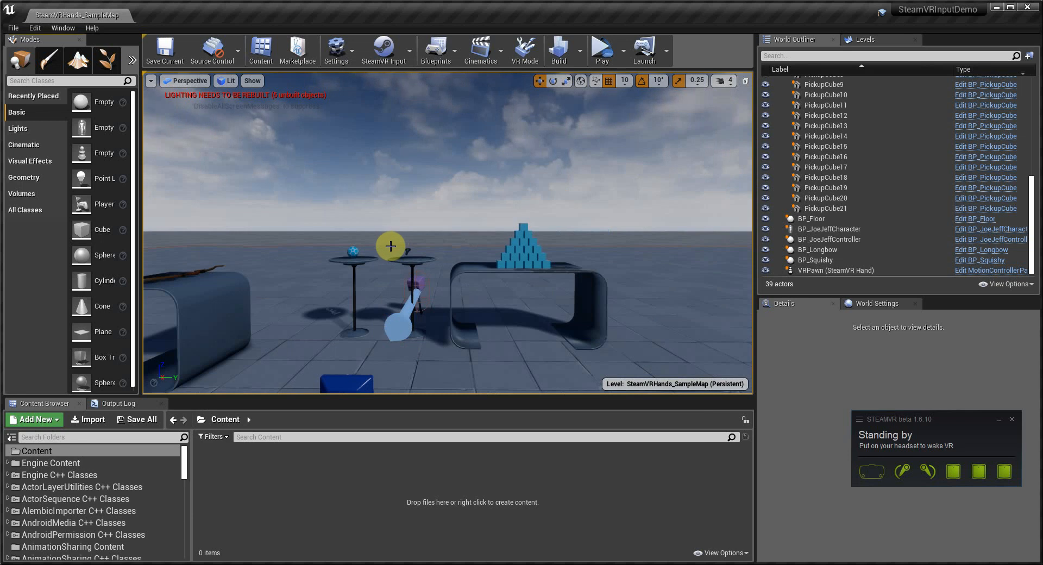
Step: Search the placeable classes for text and drop a Text Render actor into the level above the tables
{"action": "scroll", "coordinate": [387, 250], "scroll_direction": "down", "scroll_amount": 1}
{"action": "scroll", "coordinate": [386, 250], "scroll_direction": "up", "scroll_amount": 3}
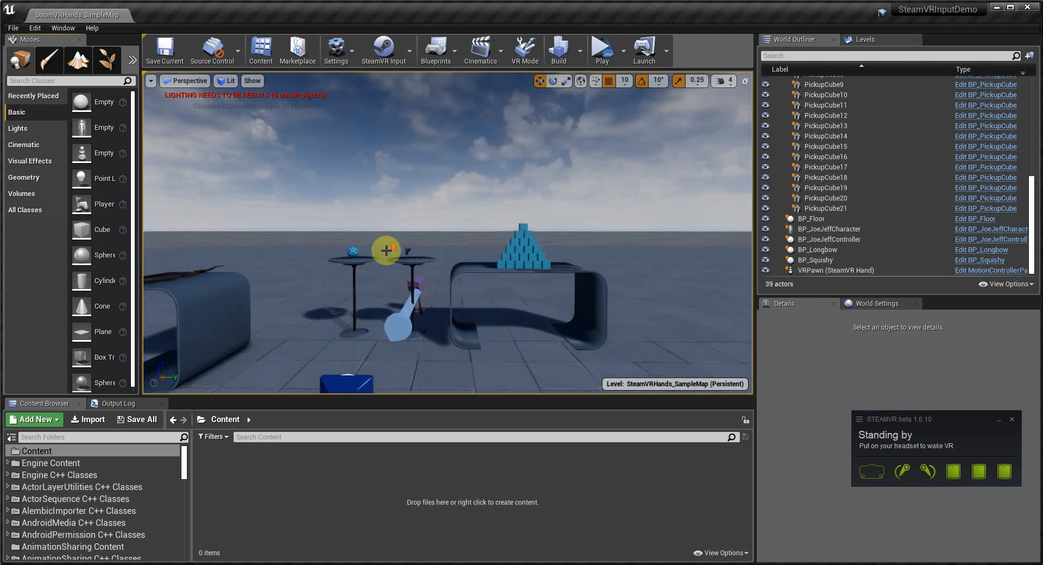
{"action": "left_click", "coordinate": [27, 80]}
{"action": "type", "text": "text"}
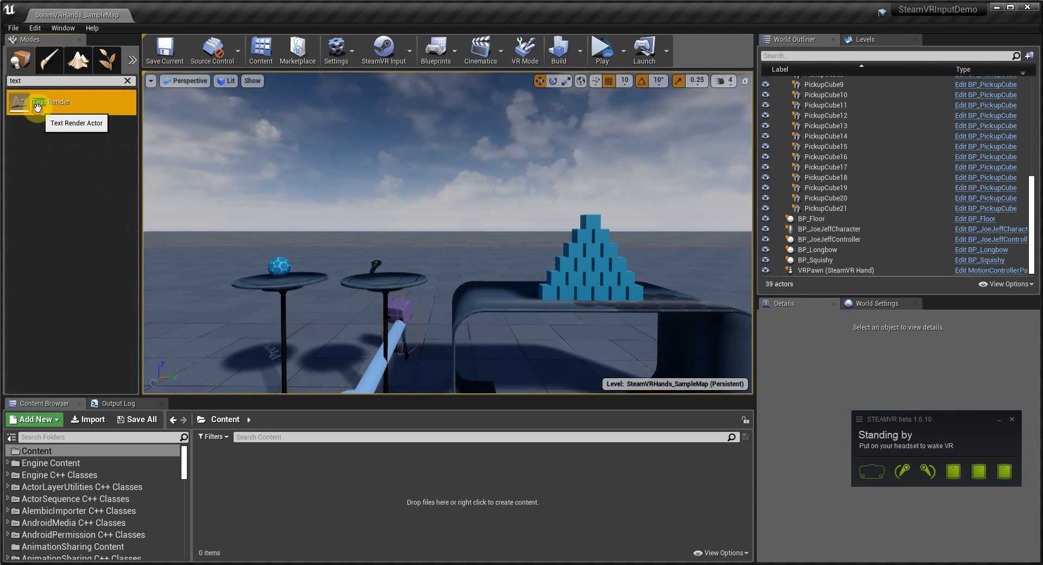
{"action": "left_click_drag", "start_coordinate": [34, 102], "coordinate": [448, 223]}
{"action": "left_click", "coordinate": [998, 420]}
{"action": "scroll", "coordinate": [933, 481], "scroll_direction": "down", "scroll_amount": 3}
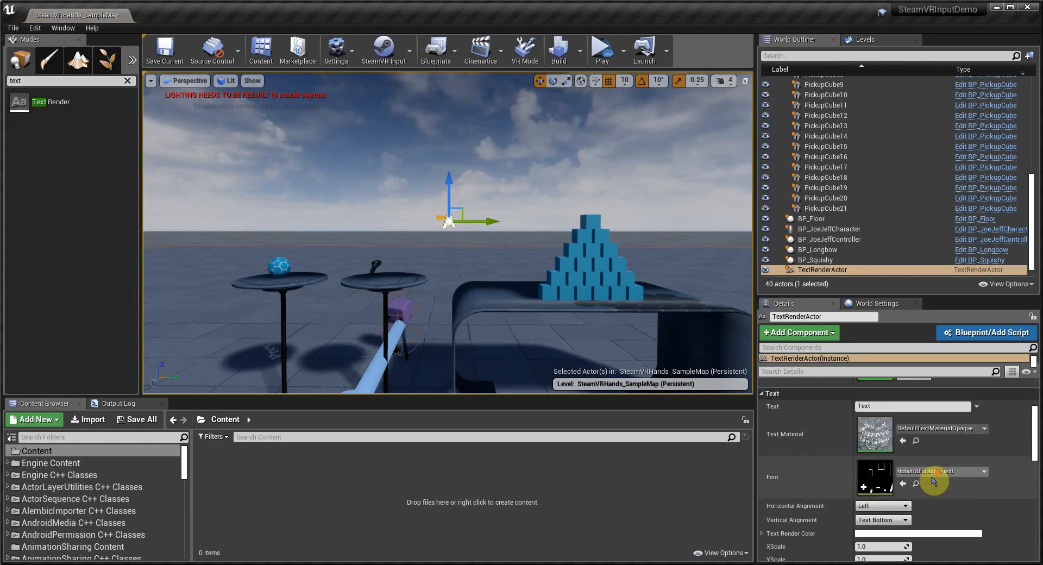
Step: Set the Text Render actor's text colour to red in the color picker
{"action": "left_click", "coordinate": [865, 533]}
{"action": "left_click", "coordinate": [898, 459]}
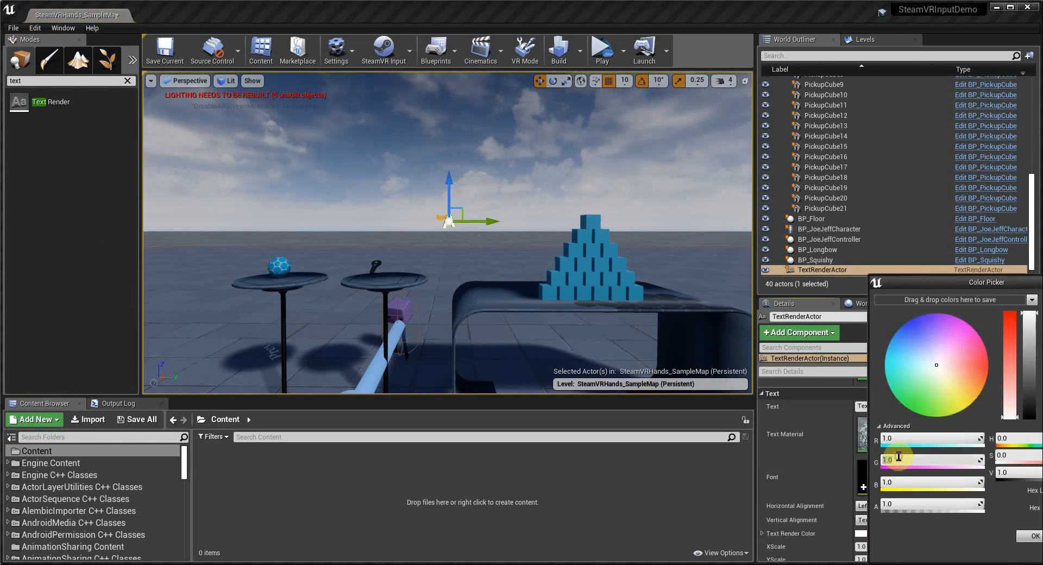
{"action": "type", "text": "0"}
{"action": "key", "text": "Tab"}
{"action": "type", "text": "0"}
{"action": "left_click_drag", "start_coordinate": [988, 283], "coordinate": [773, 265]}
{"action": "left_click", "coordinate": [808, 518]}
Step: Set the text actor's Z rotation to 180°
{"action": "left_click", "coordinate": [929, 406]}
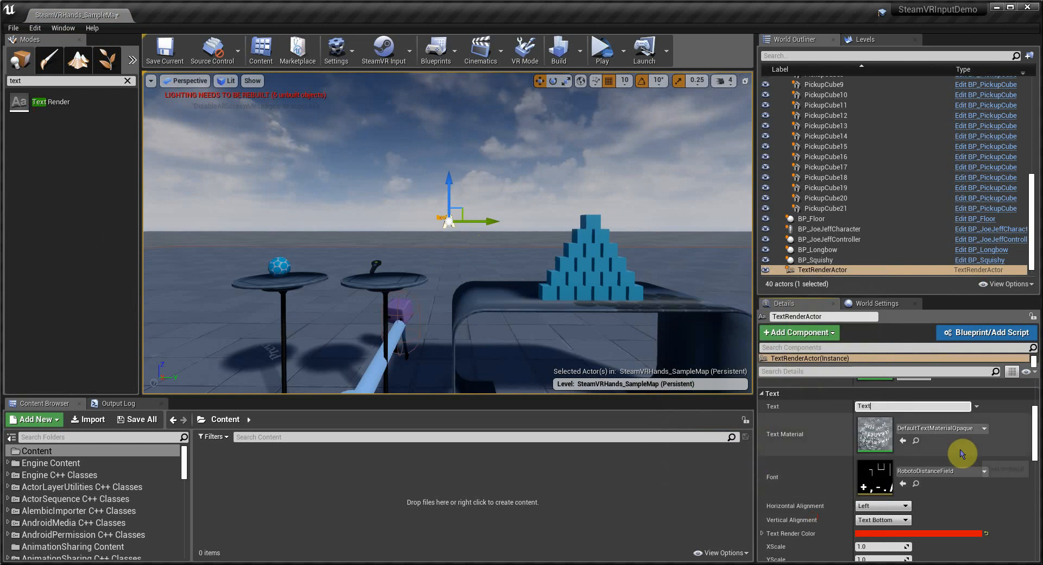
{"action": "scroll", "coordinate": [962, 453], "scroll_direction": "up", "scroll_amount": 4}
{"action": "key", "text": "Return"}
{"action": "scroll", "coordinate": [442, 220], "scroll_direction": "up", "scroll_amount": 8}
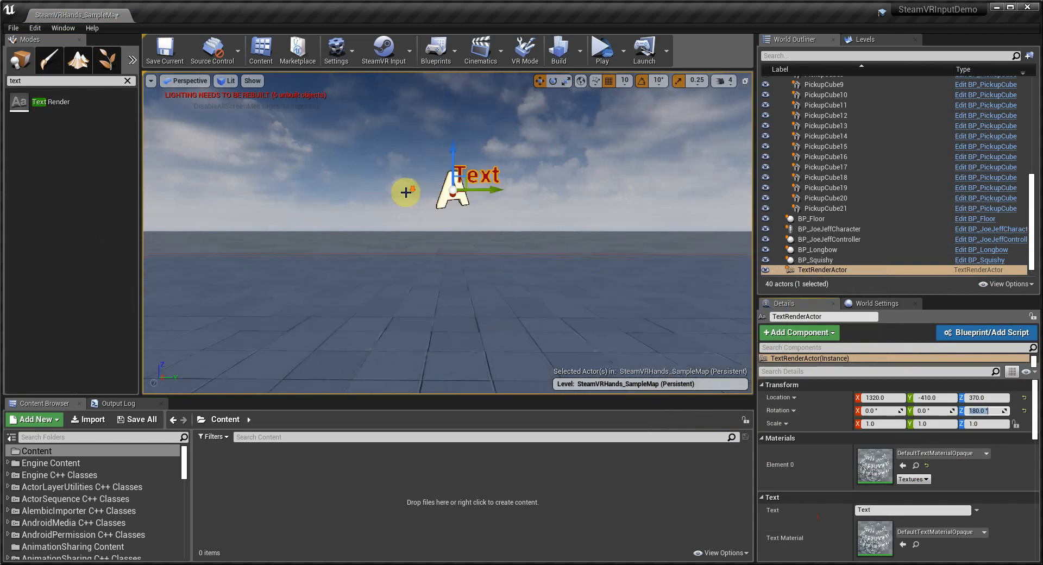
Step: Shift the text actor sideways in the level and set its text to Trigger
{"action": "left_click_drag", "start_coordinate": [482, 190], "coordinate": [411, 189]}
{"action": "left_click", "coordinate": [887, 509]}
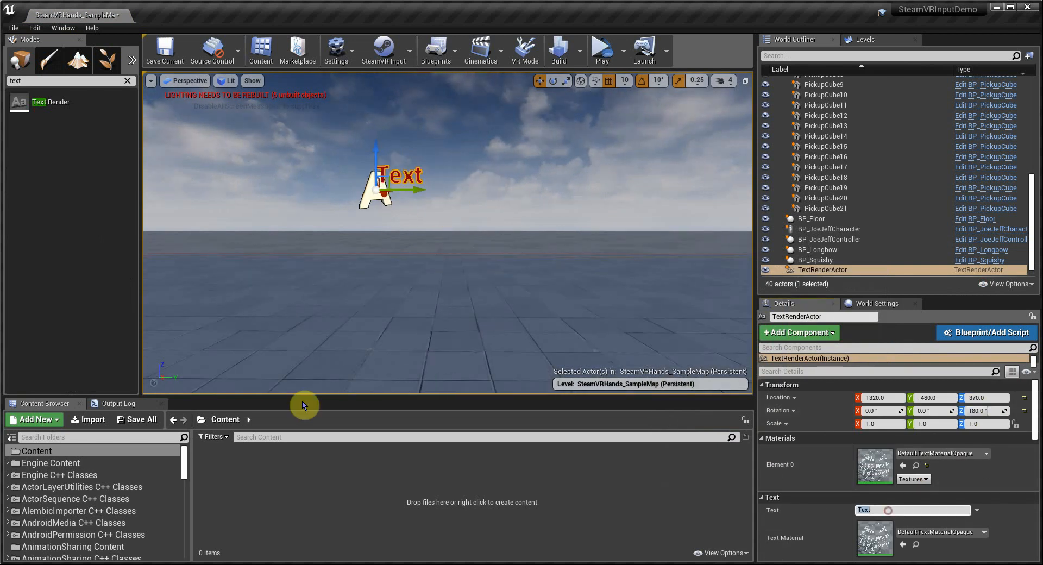
{"action": "key", "text": "Return"}
Step: Move the Trigger text actor back towards the tables, to about X 1070
{"action": "left_click_drag", "start_coordinate": [324, 241], "coordinate": [377, 254], "text": "alt"}
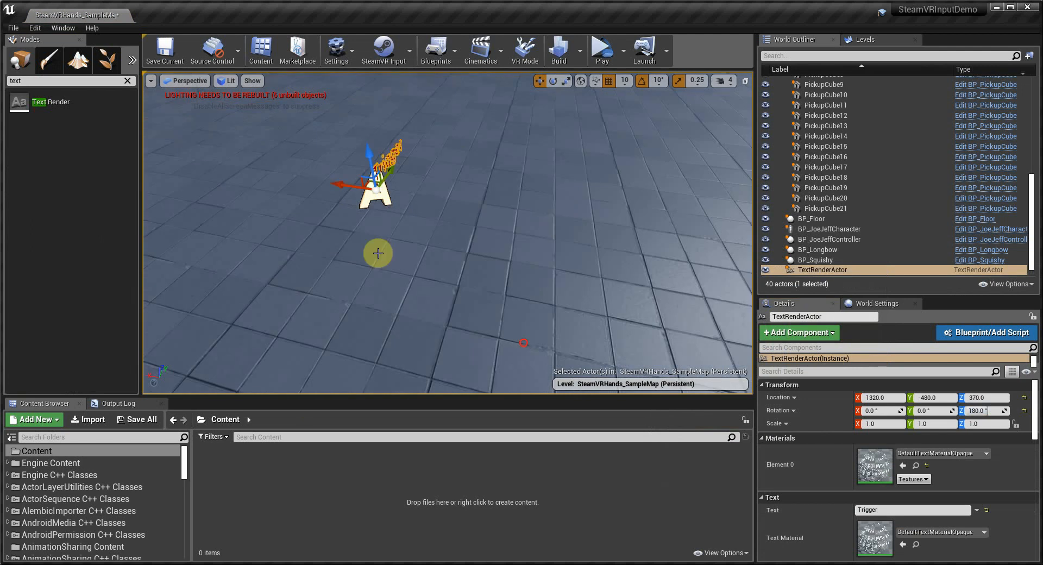
{"action": "left_click_drag", "start_coordinate": [349, 186], "coordinate": [650, 232]}
{"action": "left_click_drag", "start_coordinate": [549, 259], "coordinate": [714, 293], "text": "alt"}
{"action": "scroll", "coordinate": [715, 294], "scroll_direction": "down", "scroll_amount": 5}
{"action": "left_click_drag", "start_coordinate": [472, 245], "coordinate": [454, 256], "text": "alt"}
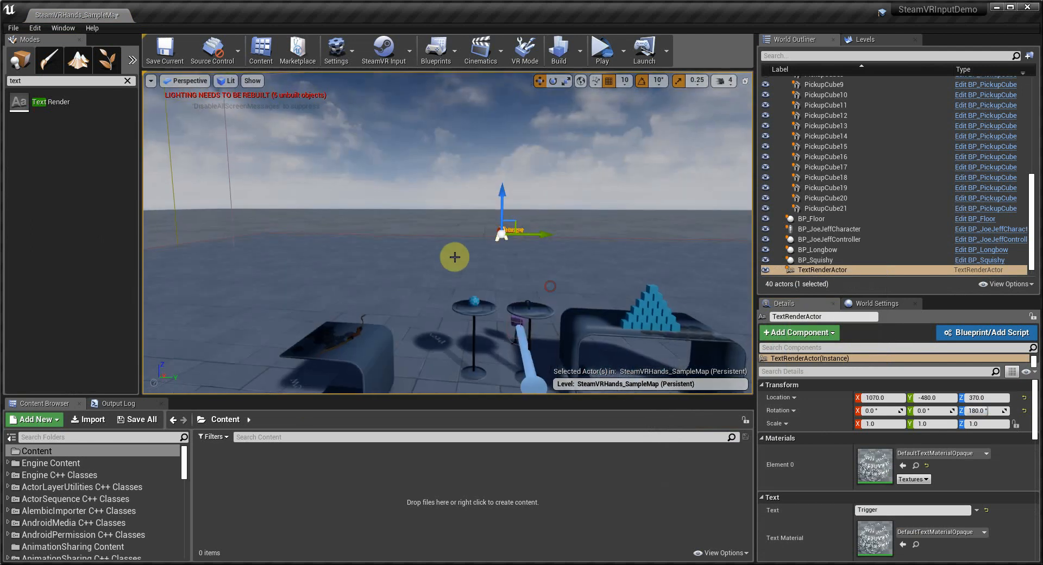
{"action": "scroll", "coordinate": [523, 286], "scroll_direction": "up", "scroll_amount": 5}
{"action": "middle_click_drag", "start_coordinate": [442, 268], "coordinate": [559, 268]}
{"action": "scroll", "coordinate": [443, 239], "scroll_direction": "up", "scroll_amount": 5}
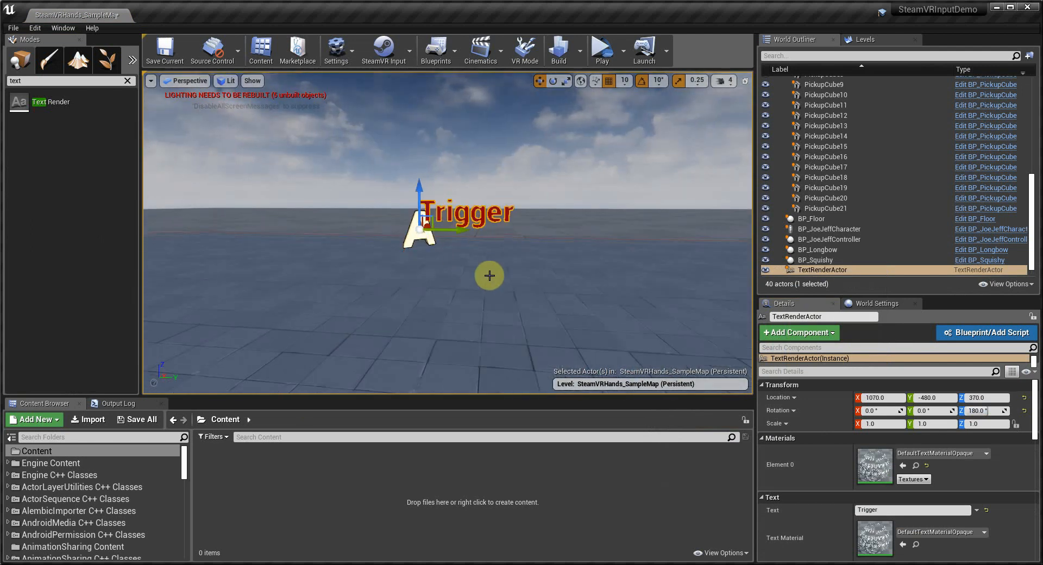
{"action": "middle_click_drag", "start_coordinate": [473, 291], "coordinate": [610, 303]}
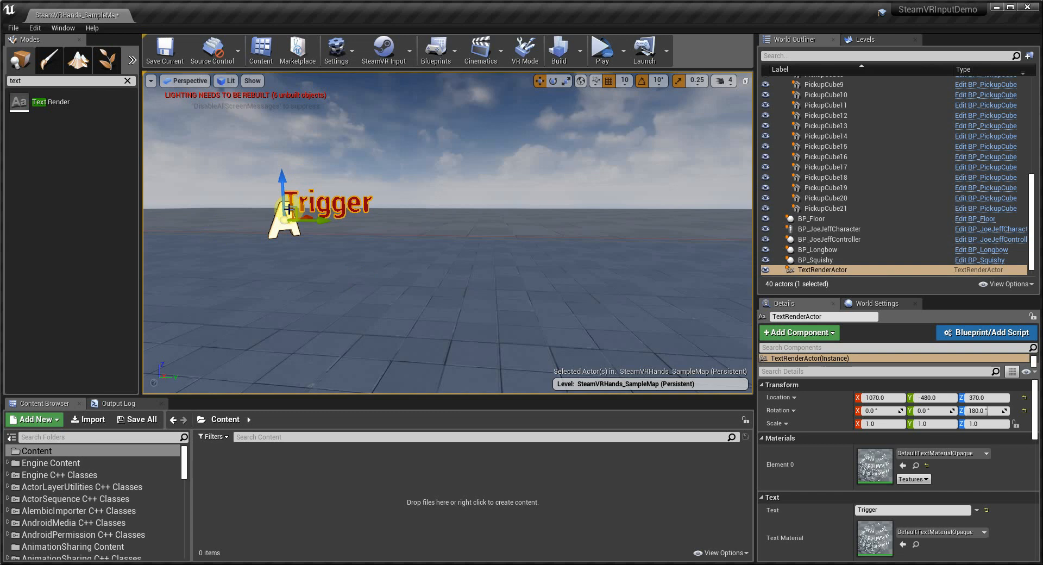
Step: Duplicate the Trigger text actor and convert the copy into a blueprint named BP_TriggerText
{"action": "left_click_drag", "start_coordinate": [315, 217], "coordinate": [485, 222], "text": "alt"}
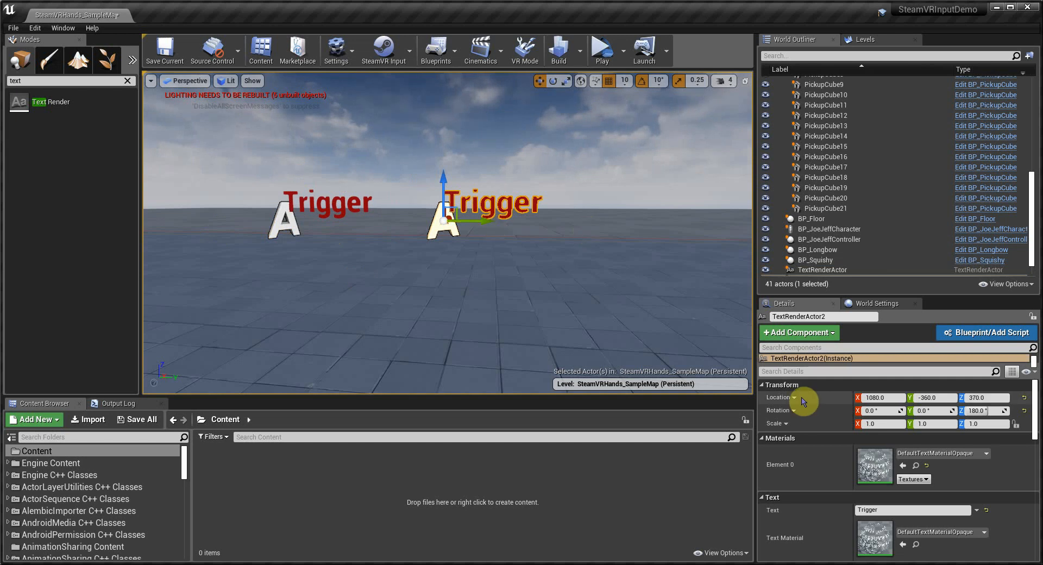
{"action": "left_click", "coordinate": [988, 333]}
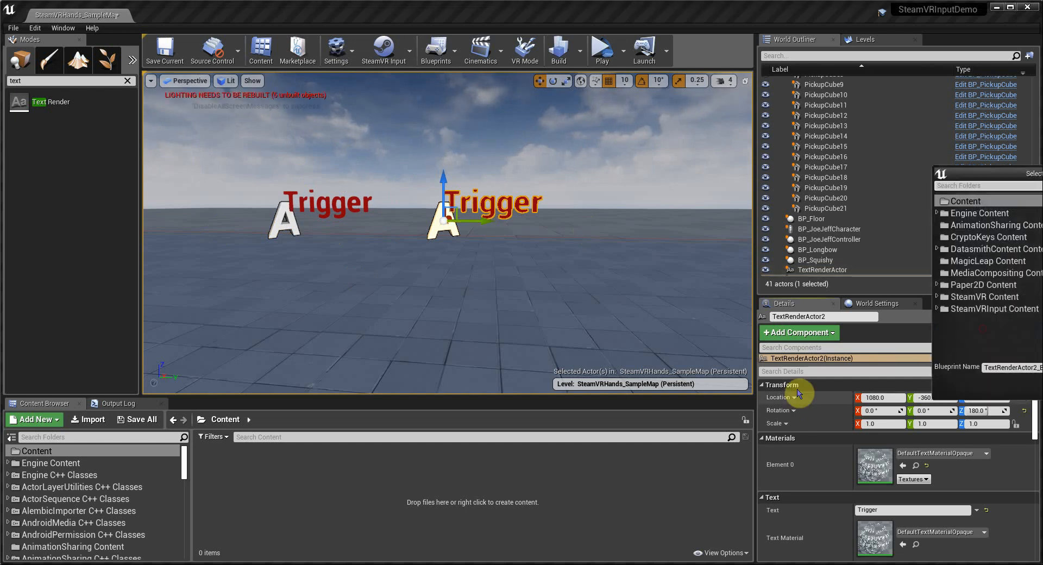
{"action": "left_click_drag", "start_coordinate": [1015, 173], "coordinate": [373, 179]}
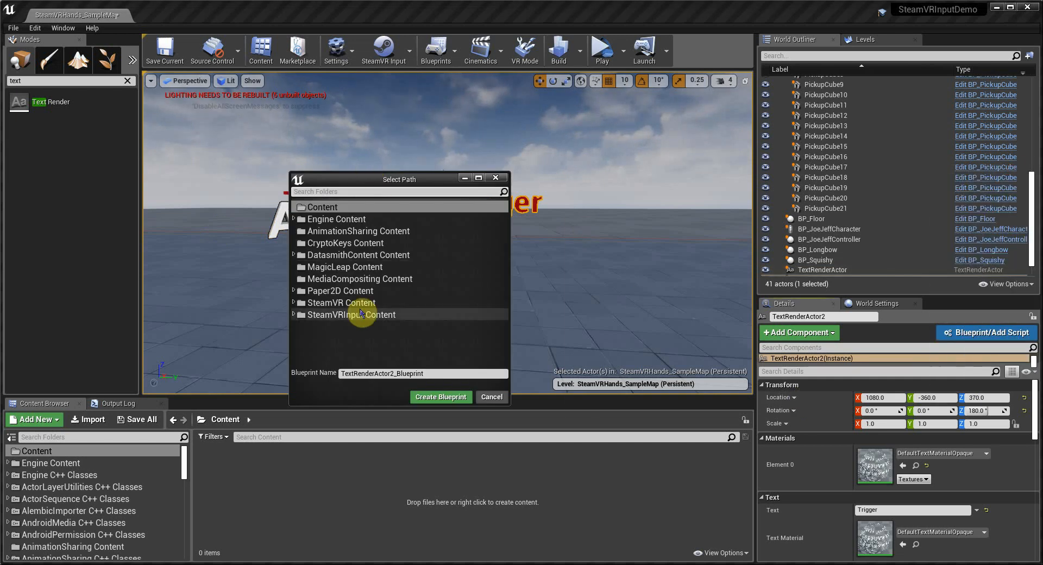
{"action": "left_click", "coordinate": [429, 373]}
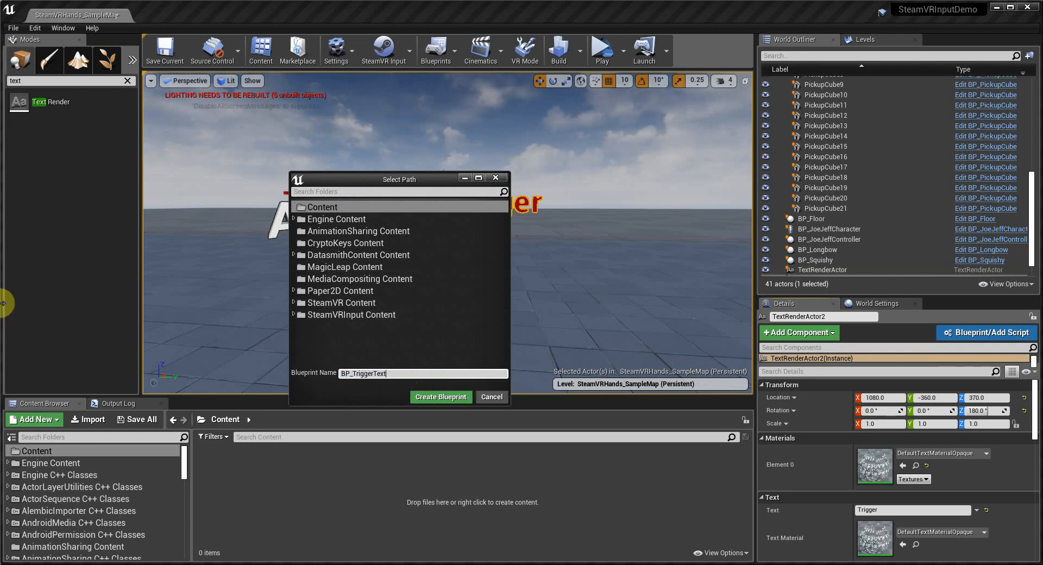
{"action": "left_click", "coordinate": [437, 397]}
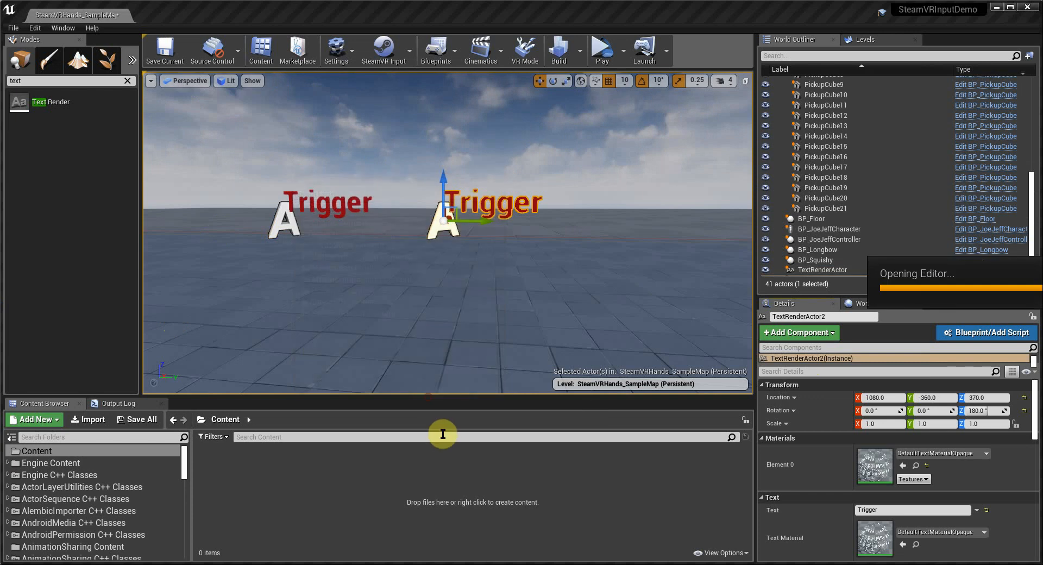
Step: Delete the default event nodes from the BP_TriggerText event graph
{"action": "left_click", "coordinate": [389, 281]}
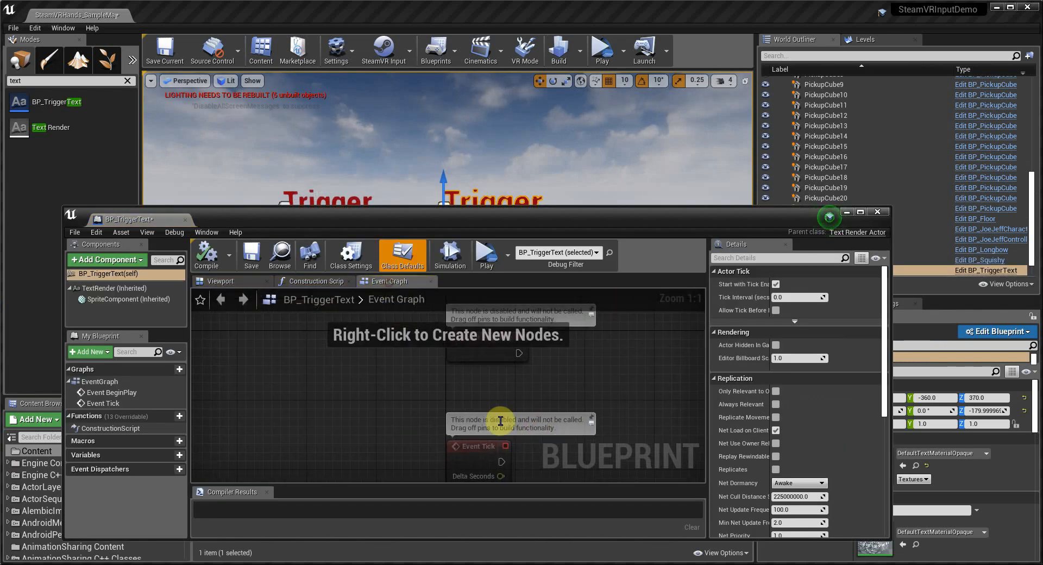
{"action": "left_click_drag", "start_coordinate": [442, 219], "coordinate": [437, 139]}
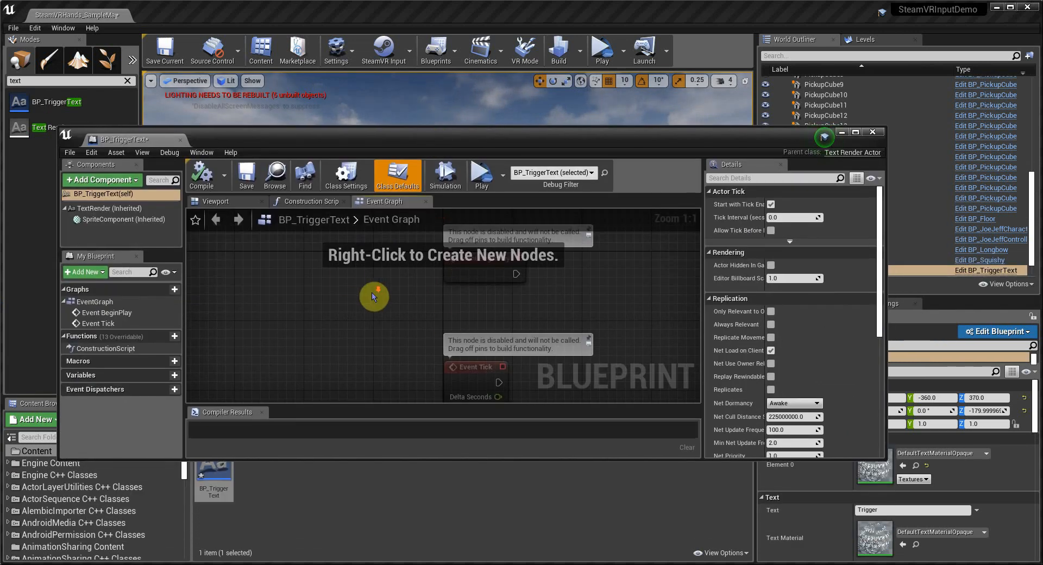
{"action": "scroll", "coordinate": [375, 306], "scroll_direction": "down", "scroll_amount": 3}
{"action": "left_click_drag", "start_coordinate": [334, 277], "coordinate": [567, 404]}
{"action": "key", "text": "Delete"}
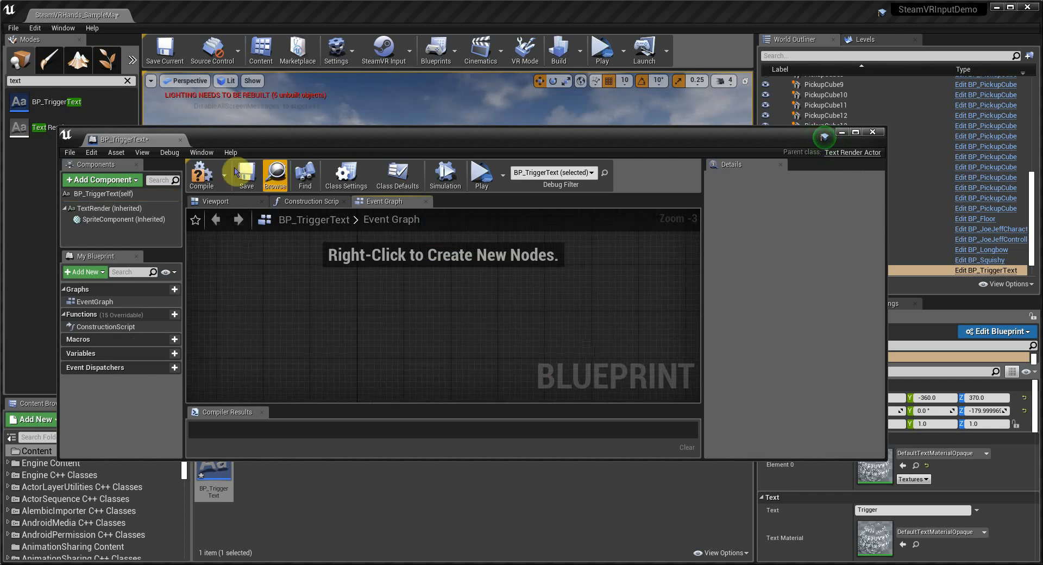
Step: Set the blueprint's Auto Receive Input to Player 0, then compile and save it
{"action": "left_click", "coordinate": [200, 175]}
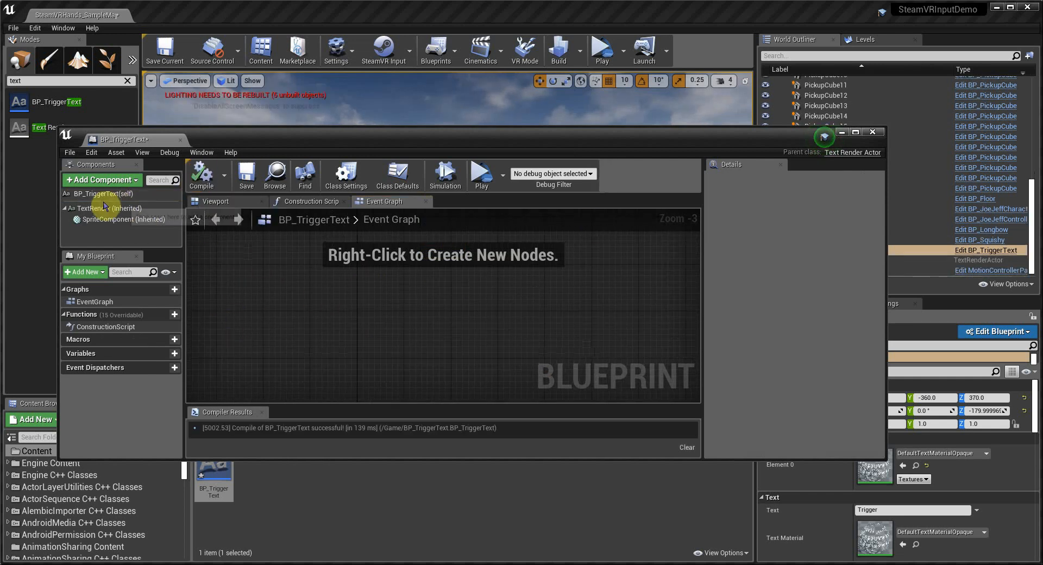
{"action": "left_click", "coordinate": [90, 194]}
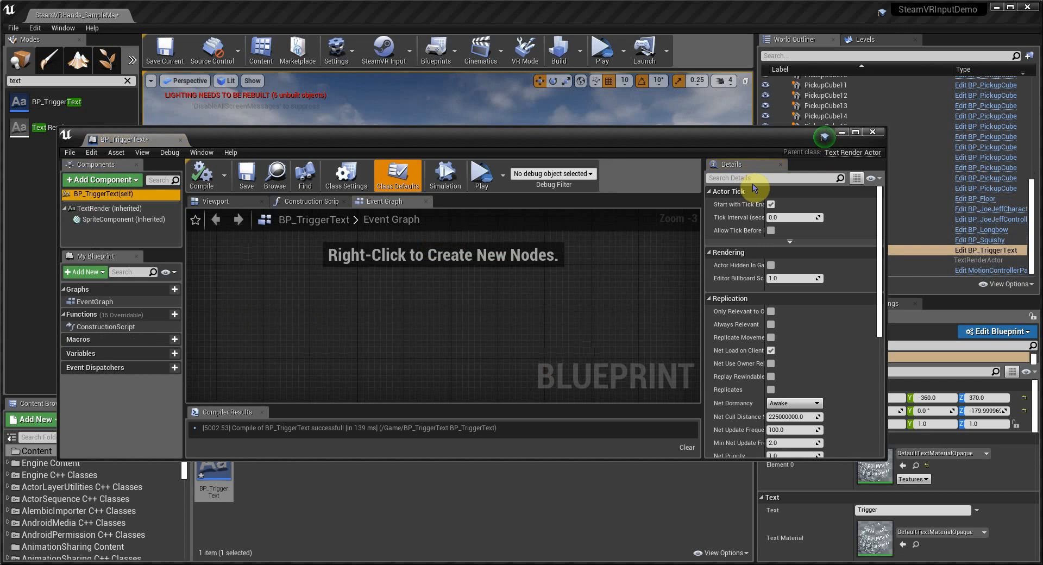
{"action": "left_click", "coordinate": [769, 179]}
{"action": "type", "text": "imp"}
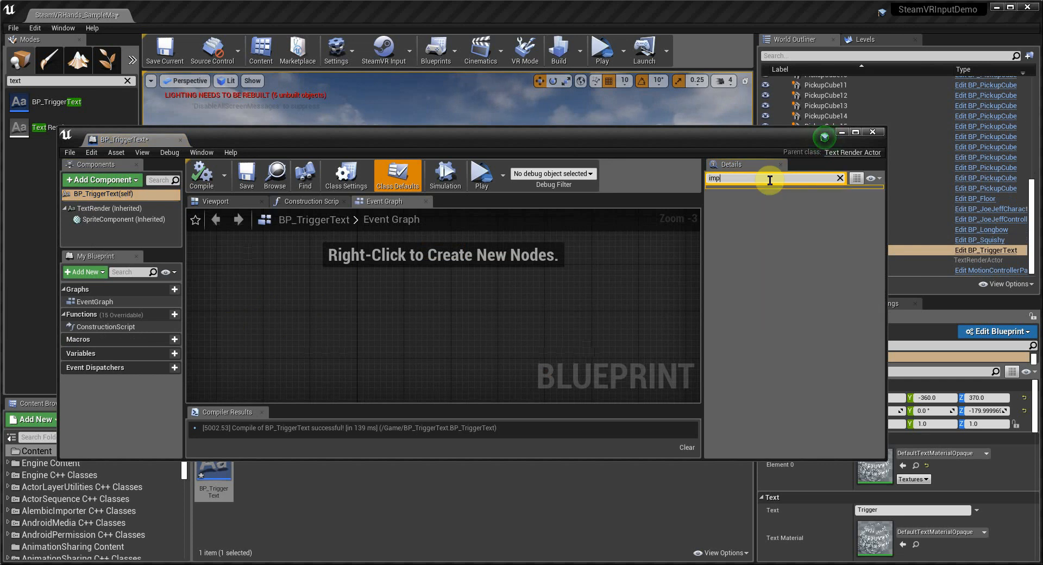
{"action": "key", "text": "BackSpace"}
{"action": "key", "text": "BackSpace"}
{"action": "type", "text": "nput"}
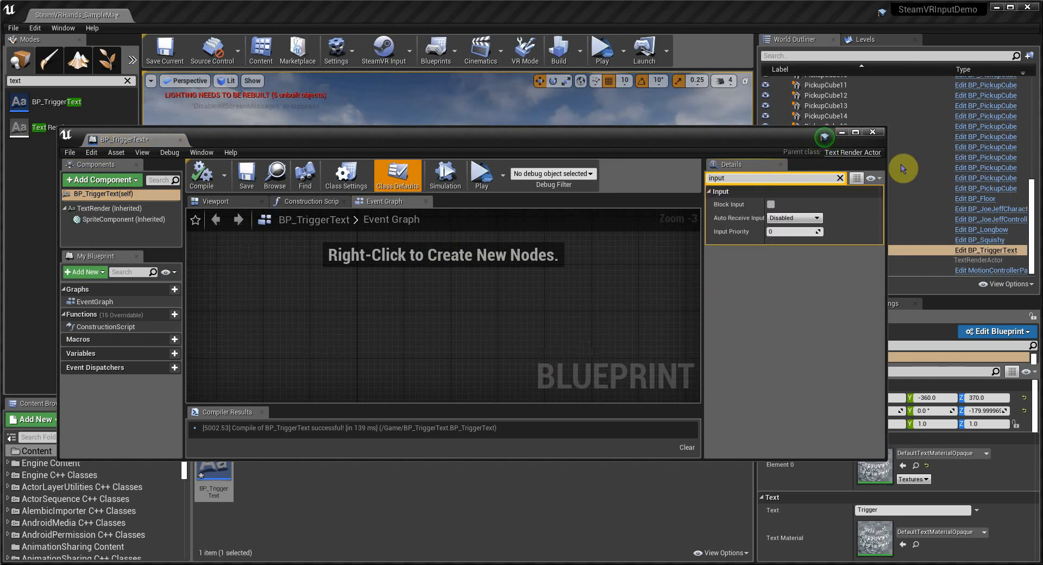
{"action": "left_click", "coordinate": [788, 217]}
{"action": "left_click", "coordinate": [782, 234]}
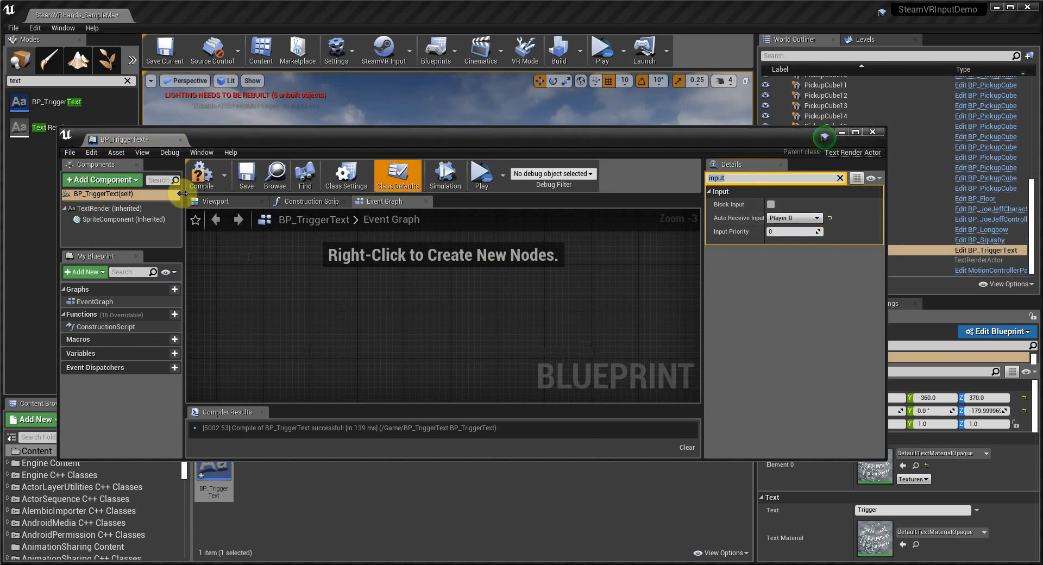
{"action": "left_click", "coordinate": [201, 173]}
{"action": "left_click", "coordinate": [247, 175]}
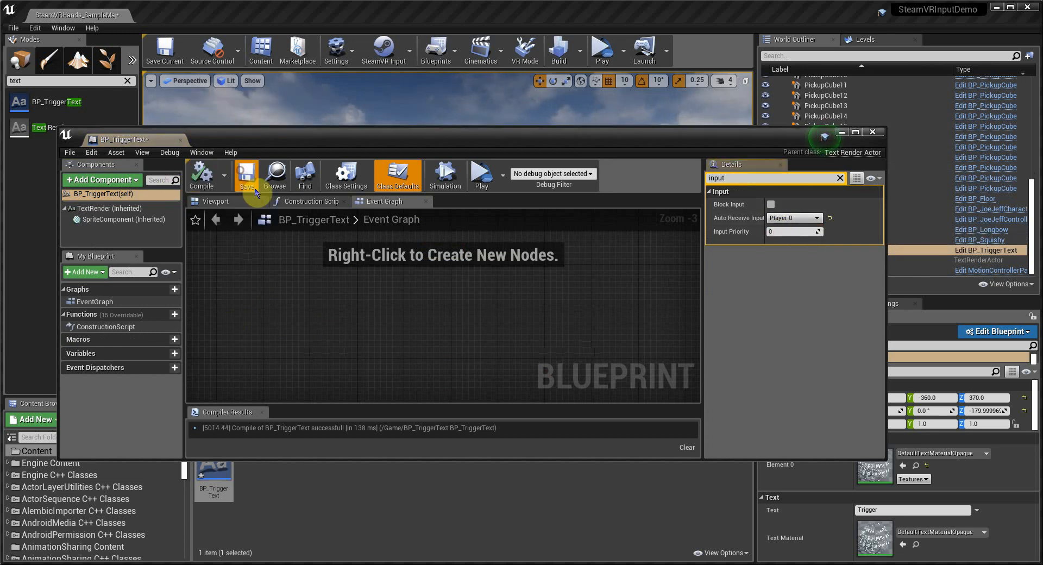
Step: Add an InputAxis TriggerAxis event node to the event graph
{"action": "right_click", "coordinate": [360, 291]}
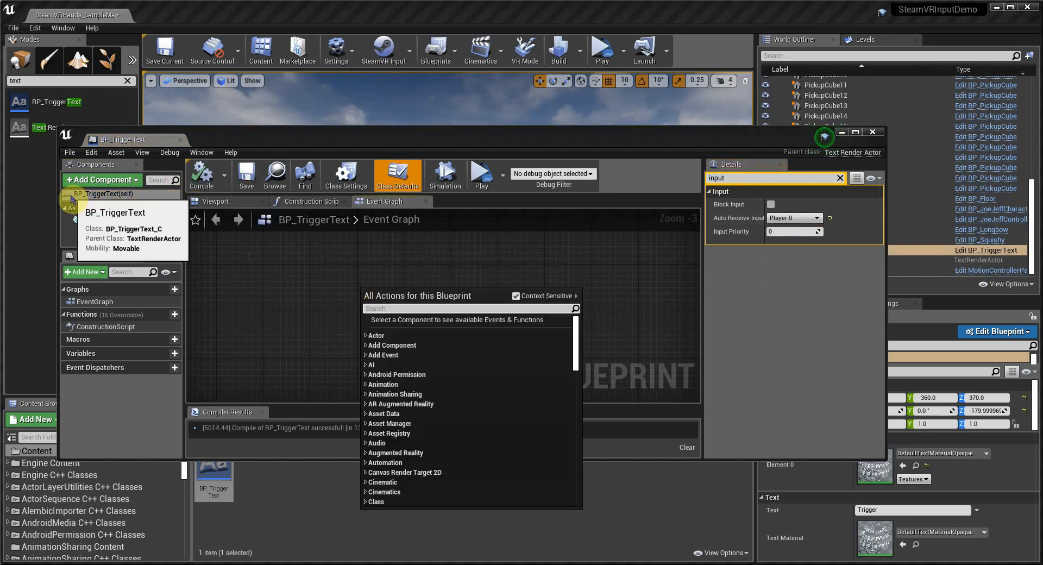
{"action": "type", "text": "triggeraxis"}
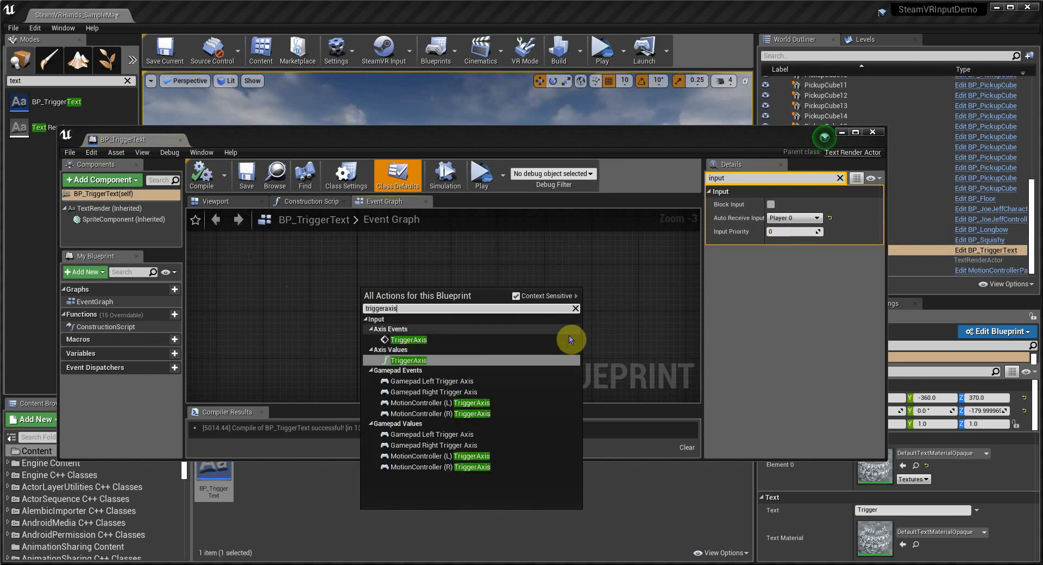
{"action": "left_click", "coordinate": [461, 339]}
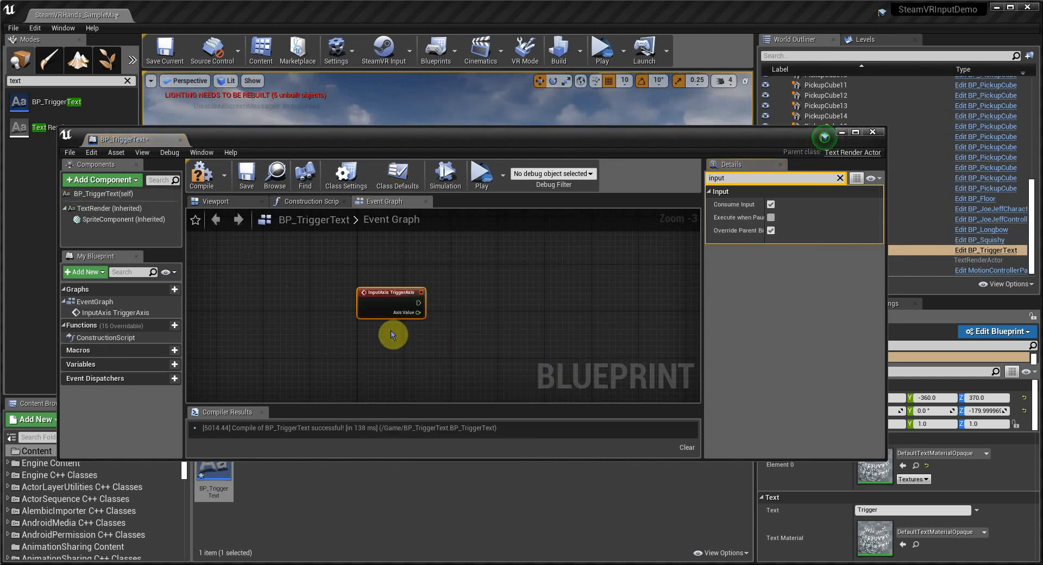
{"action": "right_click_drag", "start_coordinate": [393, 334], "coordinate": [343, 312]}
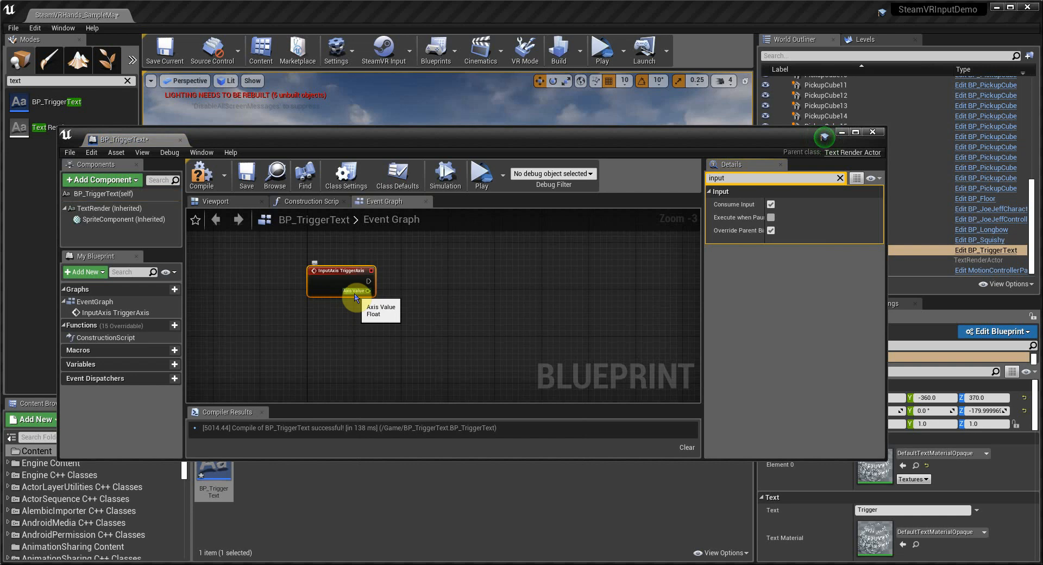
Step: Add a Text Render component reference and connect it to a new Set Text (TextRender) node
{"action": "left_click_drag", "start_coordinate": [95, 208], "coordinate": [439, 297]}
{"action": "type", "text": "set text"}
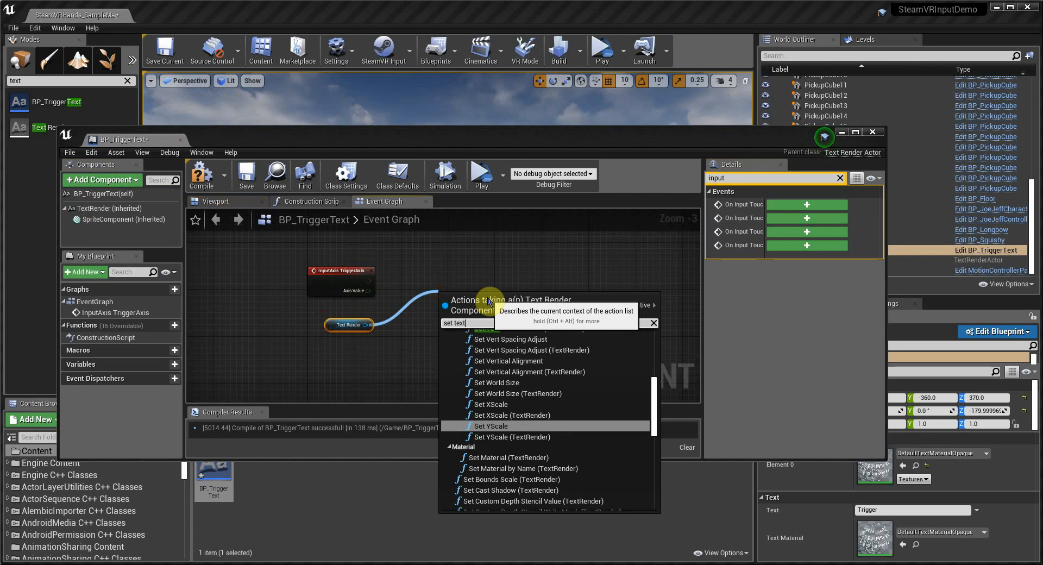
{"action": "scroll", "coordinate": [558, 409], "scroll_direction": "up", "scroll_amount": 5}
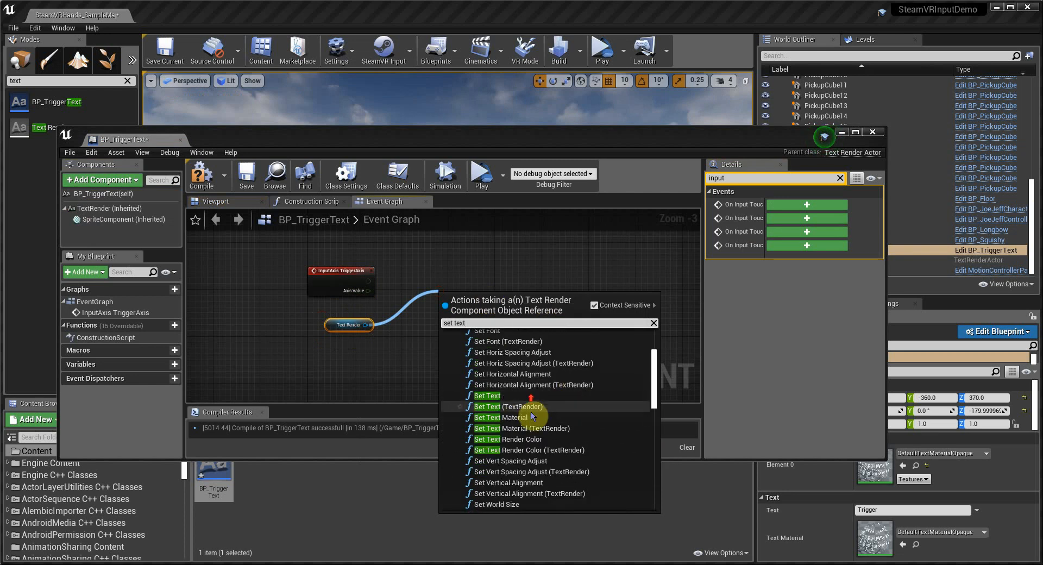
{"action": "left_click", "coordinate": [472, 407]}
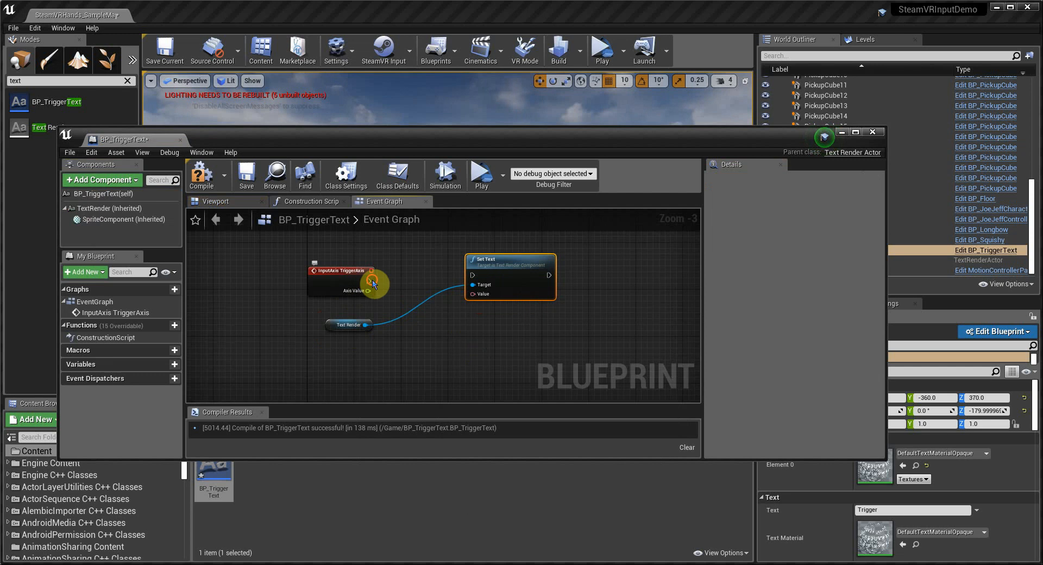
Step: Wire the TriggerAxis event's execution and Axis Value into Set Text, arrange the nodes, and compile
{"action": "left_click_drag", "start_coordinate": [372, 283], "coordinate": [471, 275]}
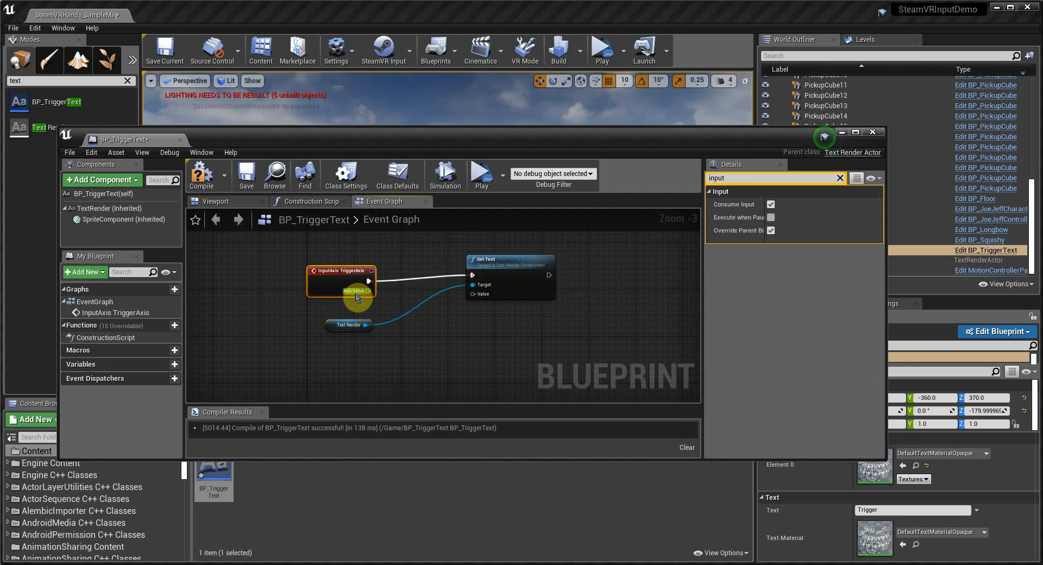
{"action": "left_click_drag", "start_coordinate": [356, 298], "coordinate": [473, 294]}
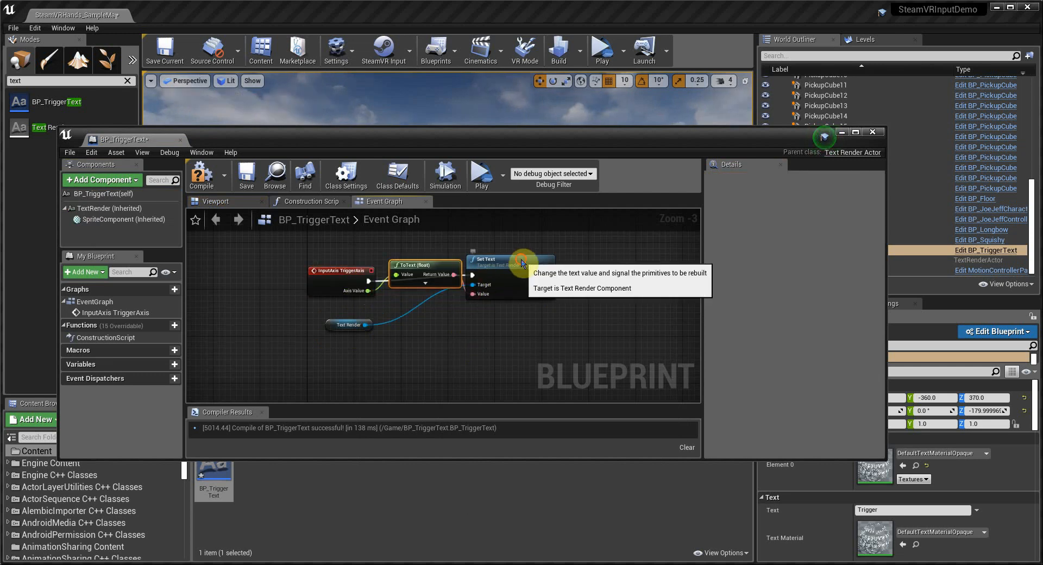
{"action": "left_click_drag", "start_coordinate": [522, 263], "coordinate": [552, 269]}
{"action": "left_click_drag", "start_coordinate": [432, 265], "coordinate": [432, 295]}
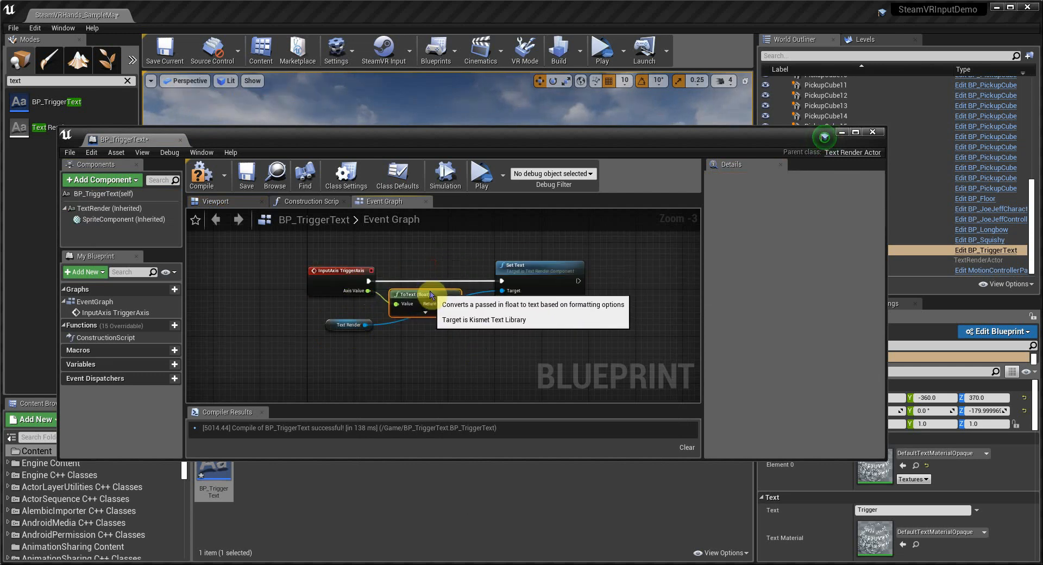
{"action": "left_click_drag", "start_coordinate": [333, 329], "coordinate": [415, 334]}
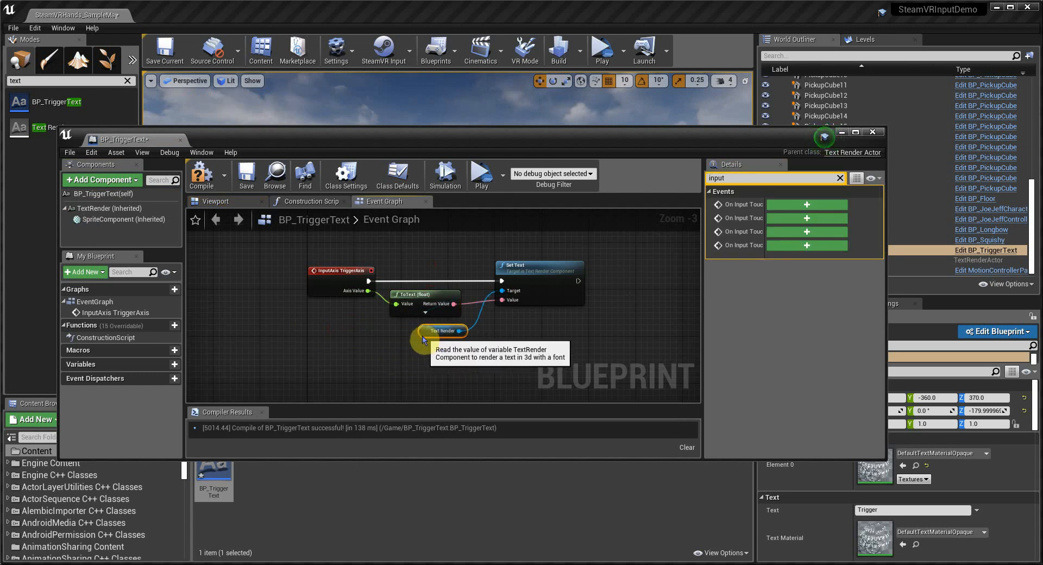
{"action": "left_click", "coordinate": [257, 188]}
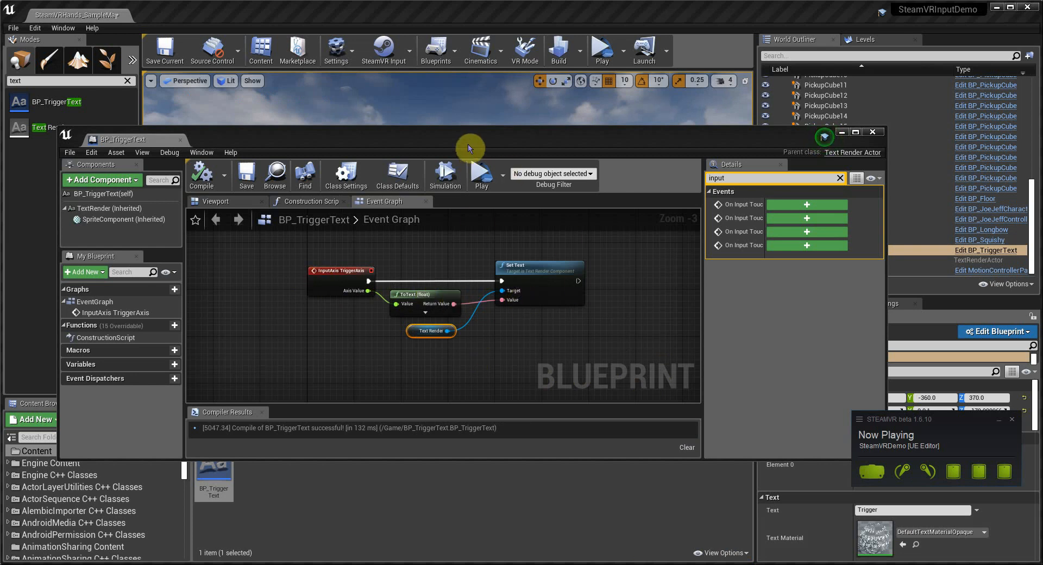
Step: Launch the level as a standalone game preview
{"action": "mouse_move", "coordinate": [470, 148]}
{"action": "left_mouse_down"}
{"action": "mouse_move", "coordinate": [478, 244]}
{"action": "mouse_move", "coordinate": [479, 161]}
{"action": "left_mouse_up"}
{"action": "left_click", "coordinate": [623, 50]}
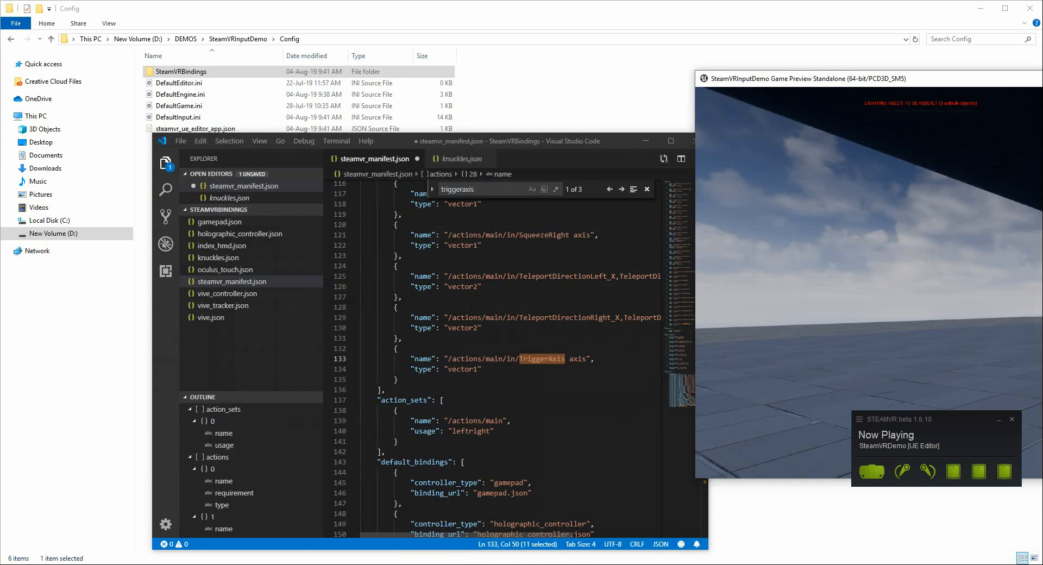
Step: Close the BP_TriggerText blueprint editor
{"action": "left_click_drag", "start_coordinate": [920, 81], "coordinate": [343, 67]}
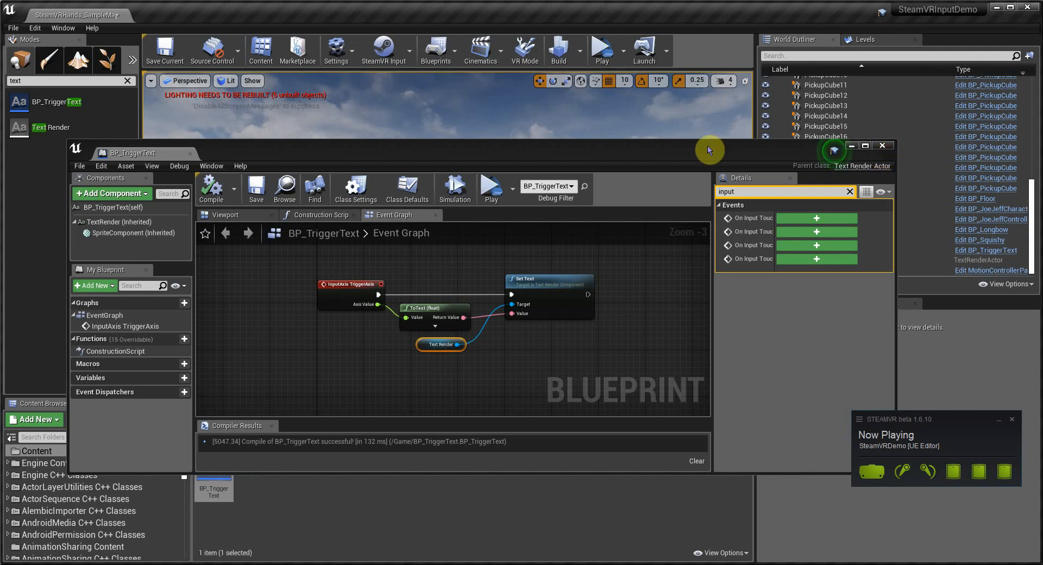
{"action": "left_click_drag", "start_coordinate": [715, 153], "coordinate": [679, 239]}
{"action": "left_click", "coordinate": [847, 234]}
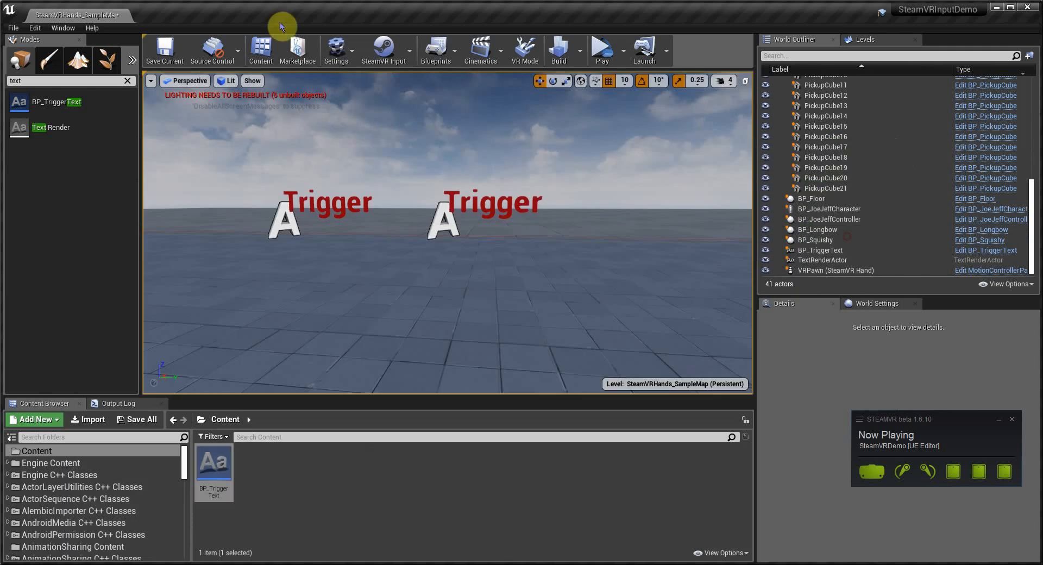
Step: Save the current level and open the Input section of Project Settings
{"action": "left_click", "coordinate": [164, 50]}
{"action": "left_click", "coordinate": [345, 62]}
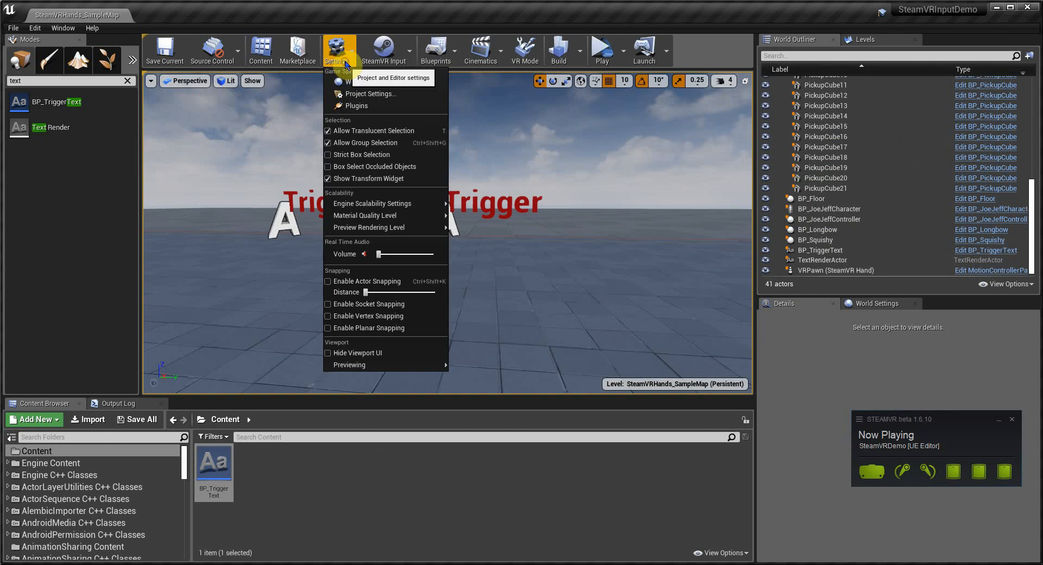
{"action": "left_click", "coordinate": [357, 96]}
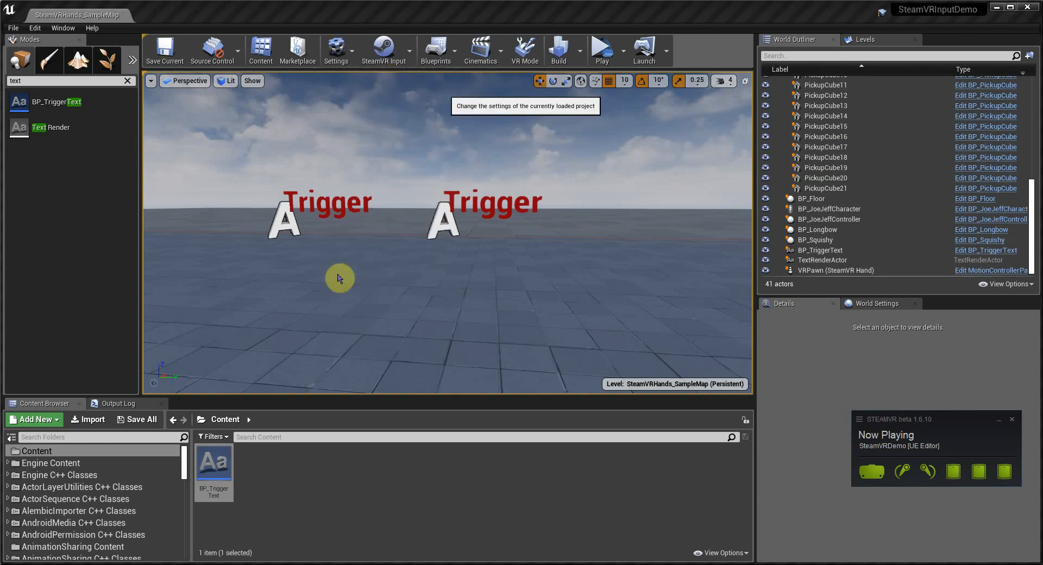
{"action": "scroll", "coordinate": [261, 304], "scroll_direction": "down", "scroll_amount": 5}
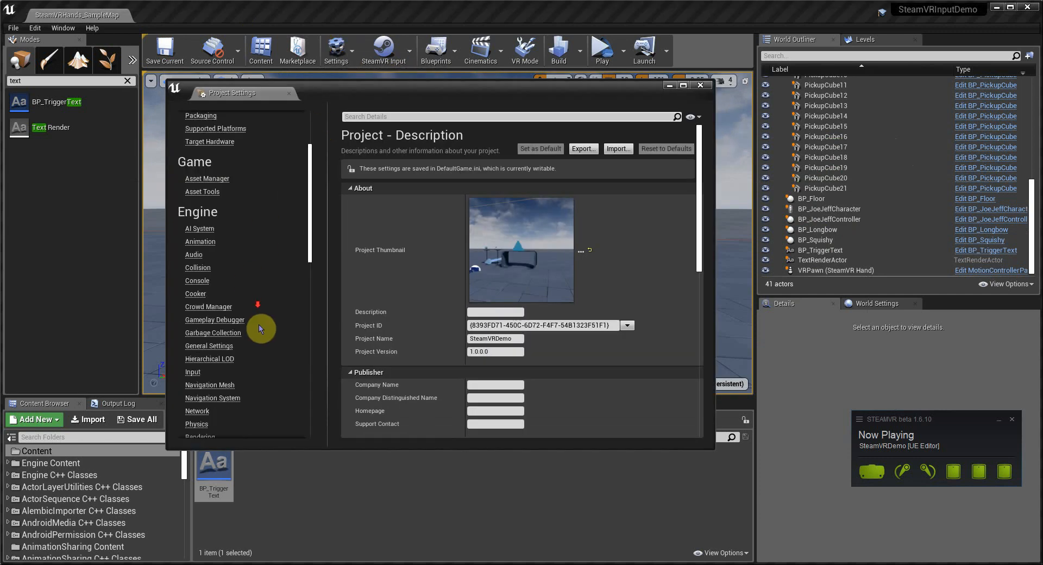
{"action": "left_click", "coordinate": [197, 373]}
{"action": "scroll", "coordinate": [419, 320], "scroll_direction": "down", "scroll_amount": 10}
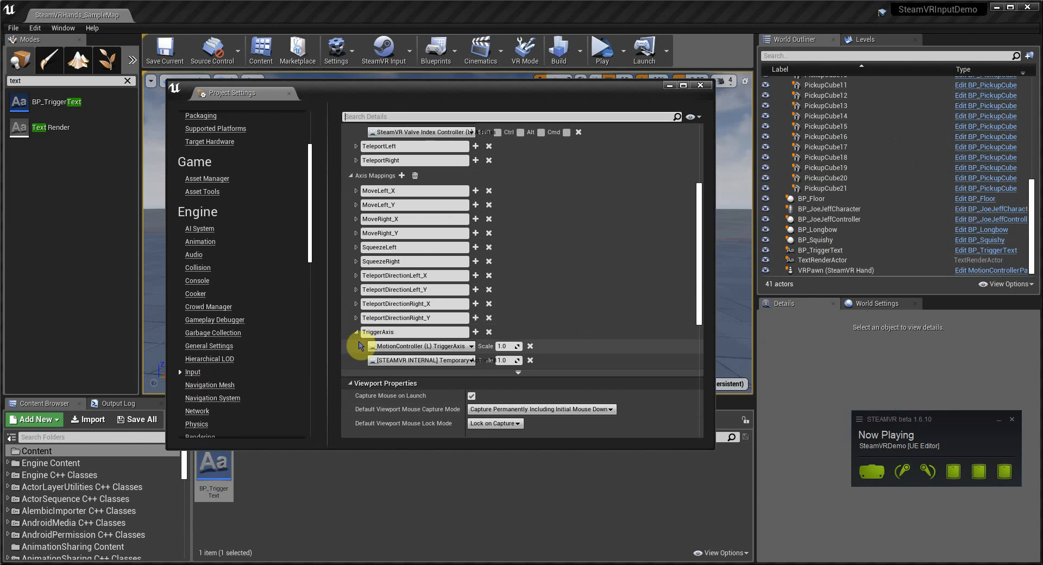
{"action": "left_click", "coordinate": [356, 332]}
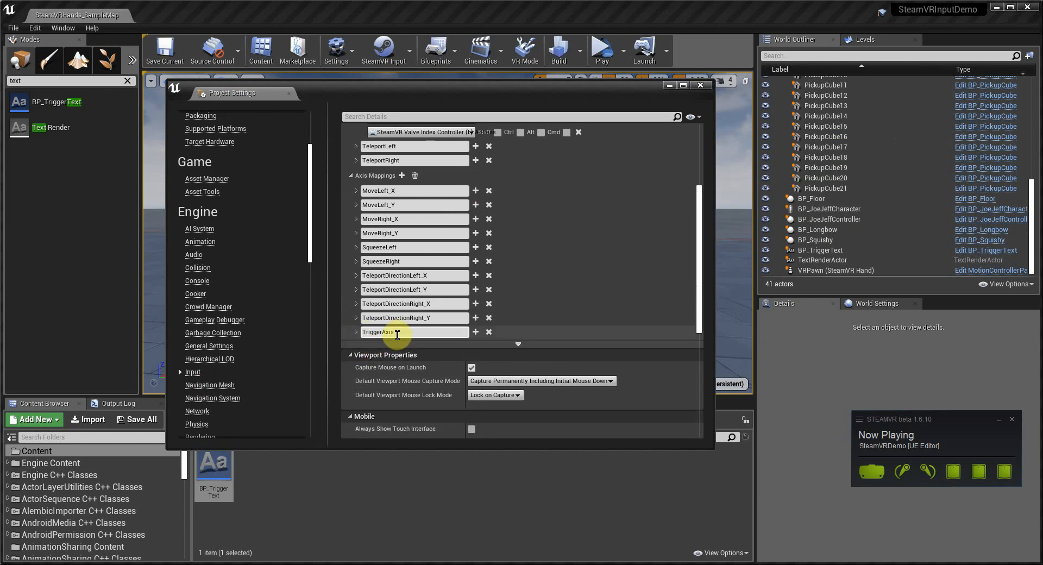
Step: Add a new axis mapping named ThumbstickAxis_X bound to MotionController (L) Thumbstick X
{"action": "left_click", "coordinate": [402, 176]}
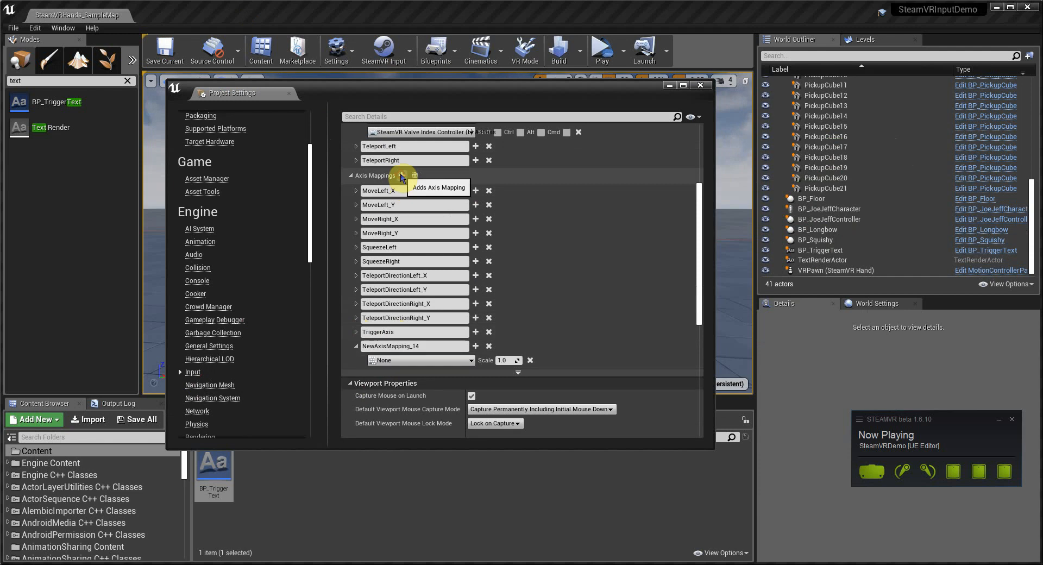
{"action": "left_click", "coordinate": [428, 348]}
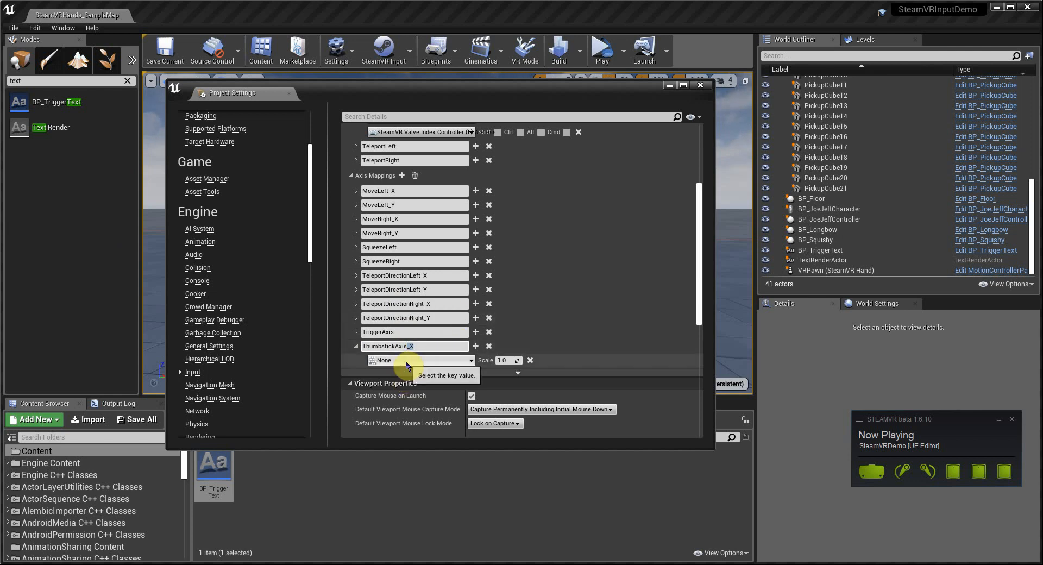
{"action": "left_click", "coordinate": [404, 361]}
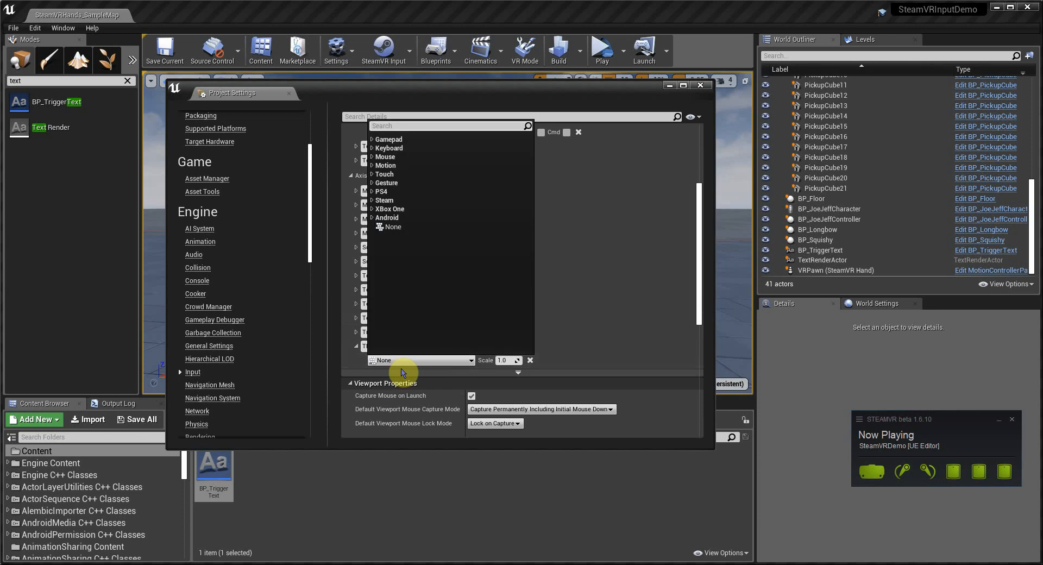
{"action": "type", "text": "motionco"}
{"action": "type", "text": "ntroller"}
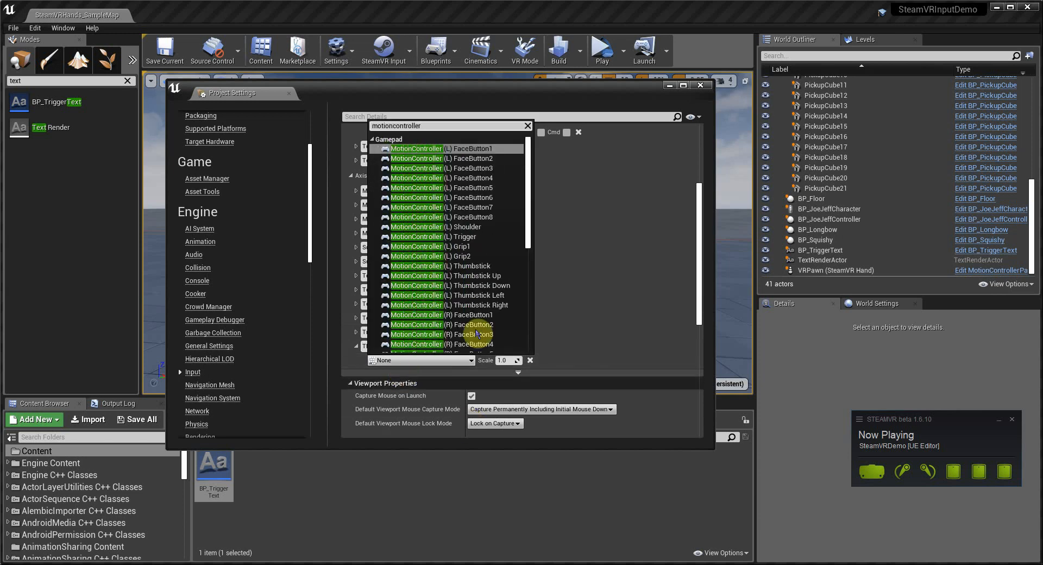
{"action": "scroll", "coordinate": [445, 283], "scroll_direction": "down", "scroll_amount": 5}
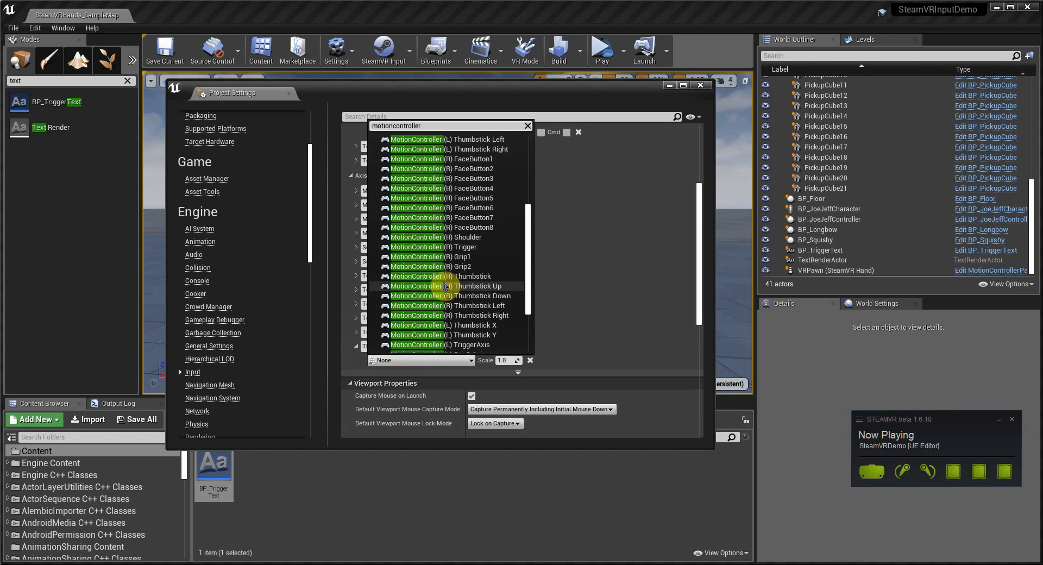
{"action": "left_click", "coordinate": [466, 325]}
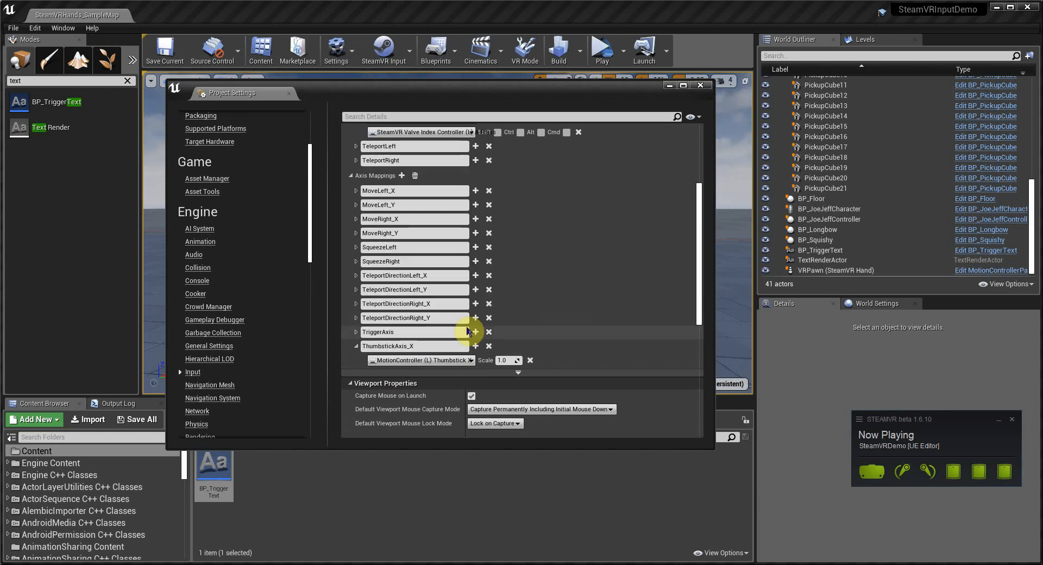
Step: Add a ThumbstickAxis_Y axis mapping bound to MotionController (L) Thumbstick Y
{"action": "scroll", "coordinate": [427, 329], "scroll_direction": "down", "scroll_amount": 2}
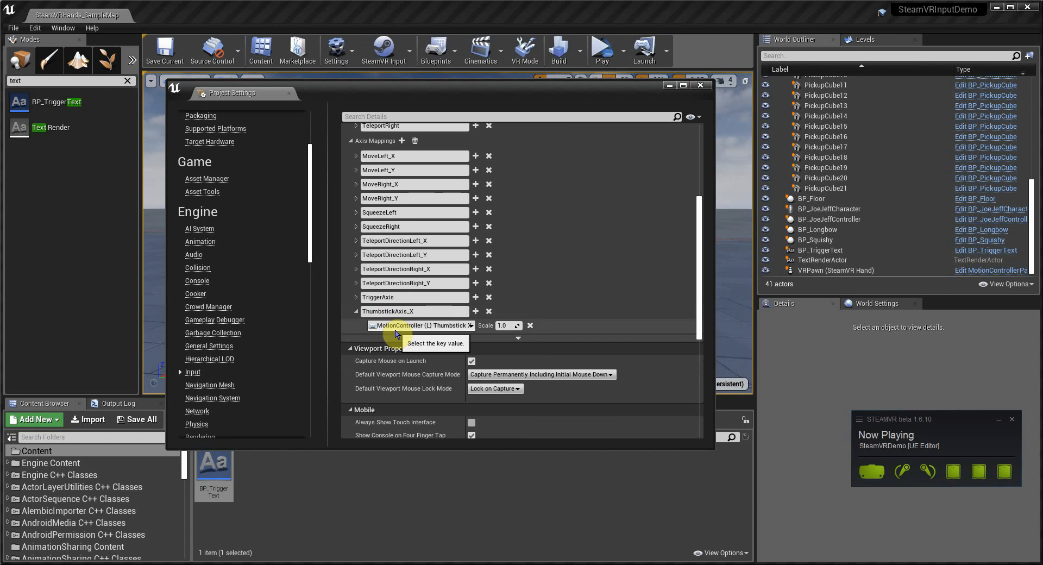
{"action": "scroll", "coordinate": [396, 279], "scroll_direction": "up", "scroll_amount": 5}
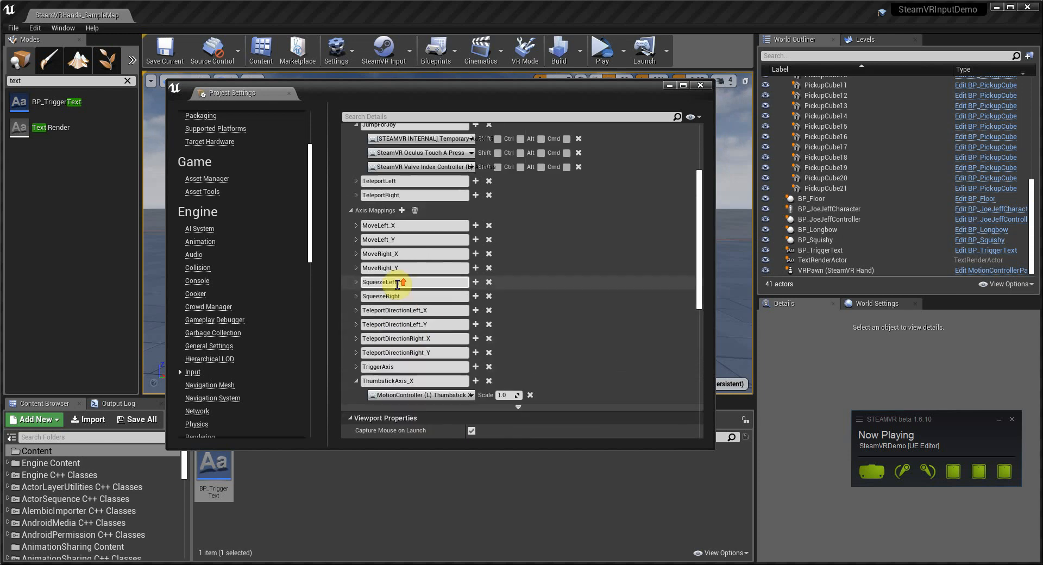
{"action": "scroll", "coordinate": [419, 353], "scroll_direction": "down", "scroll_amount": 3}
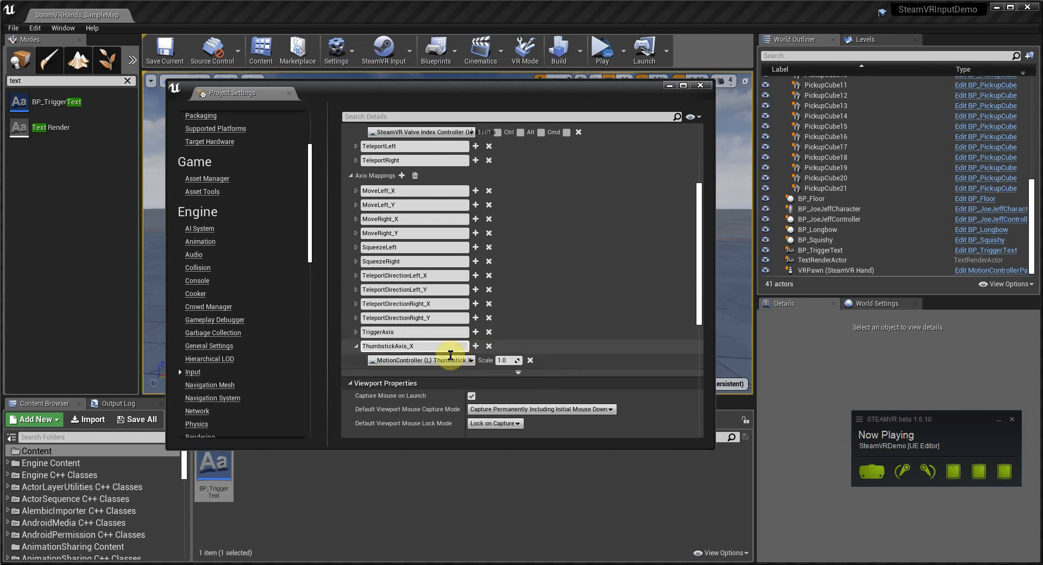
{"action": "left_click", "coordinate": [401, 175]}
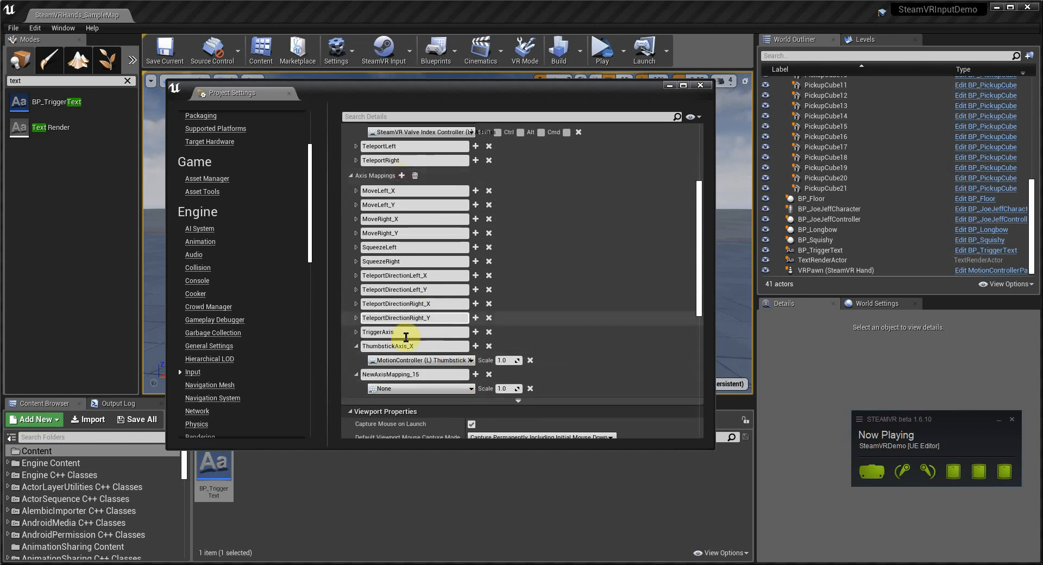
{"action": "left_click_drag", "start_coordinate": [430, 374], "coordinate": [185, 389]}
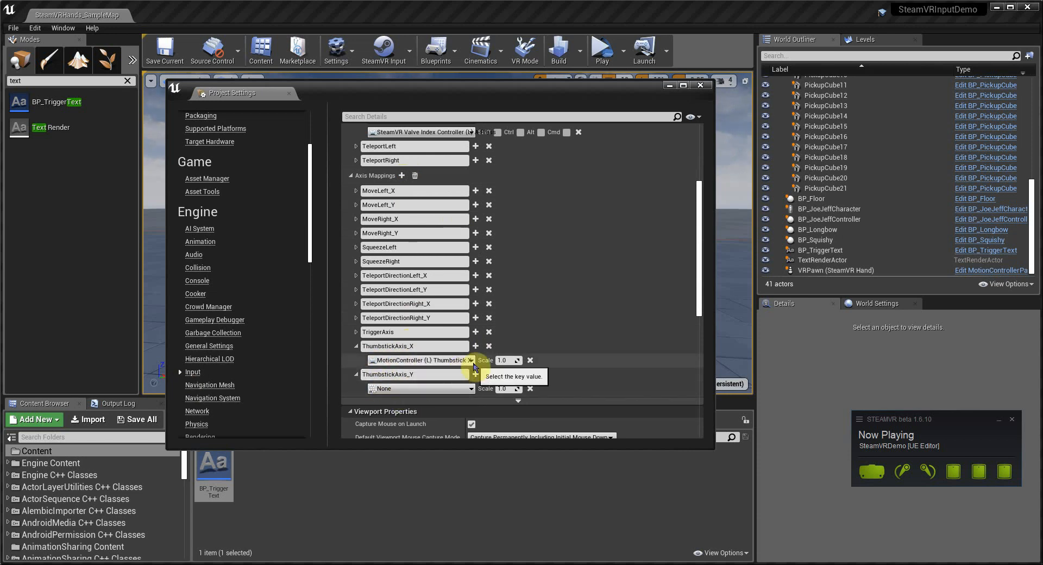
{"action": "left_click", "coordinate": [398, 387]}
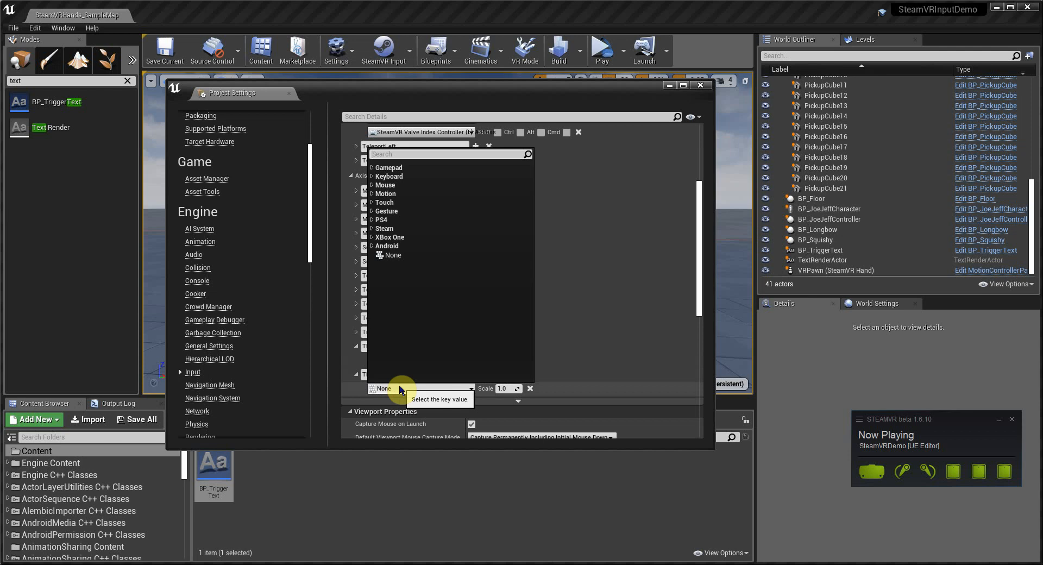
{"action": "type", "text": "motioncontr"}
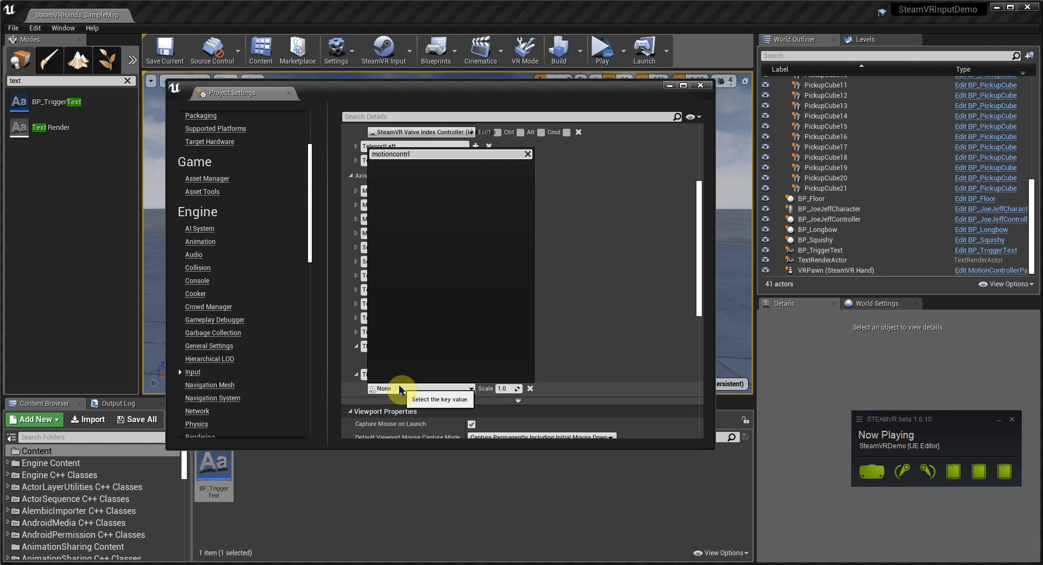
{"action": "type", "text": "oller l"}
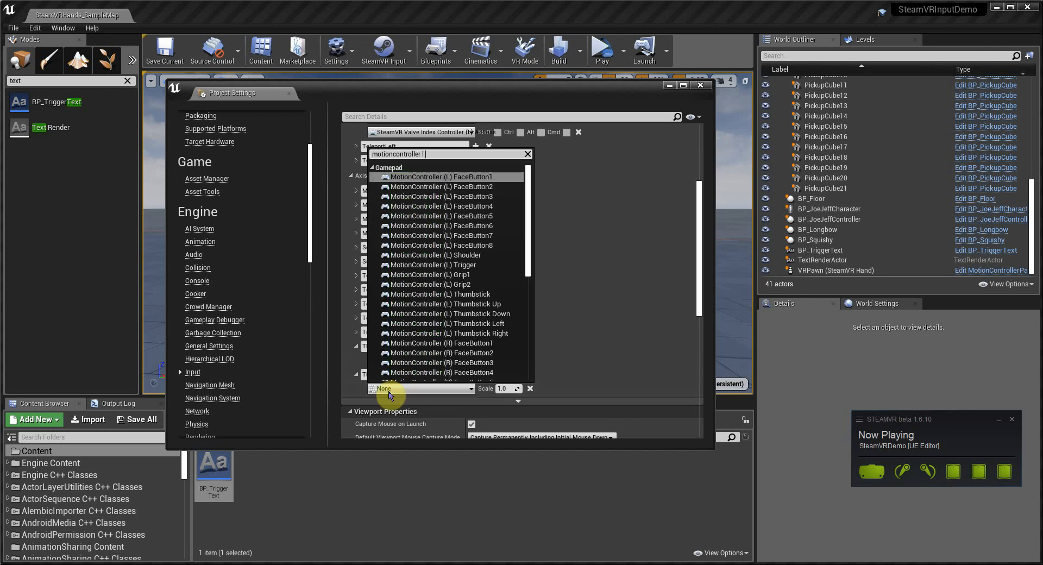
{"action": "scroll", "coordinate": [478, 293], "scroll_direction": "down", "scroll_amount": 5}
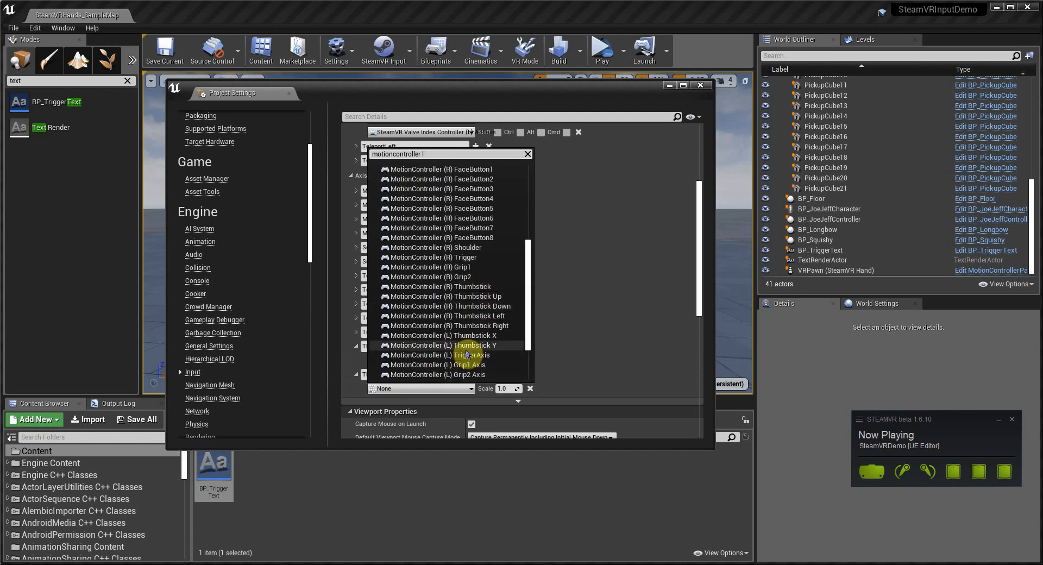
{"action": "left_click", "coordinate": [464, 345]}
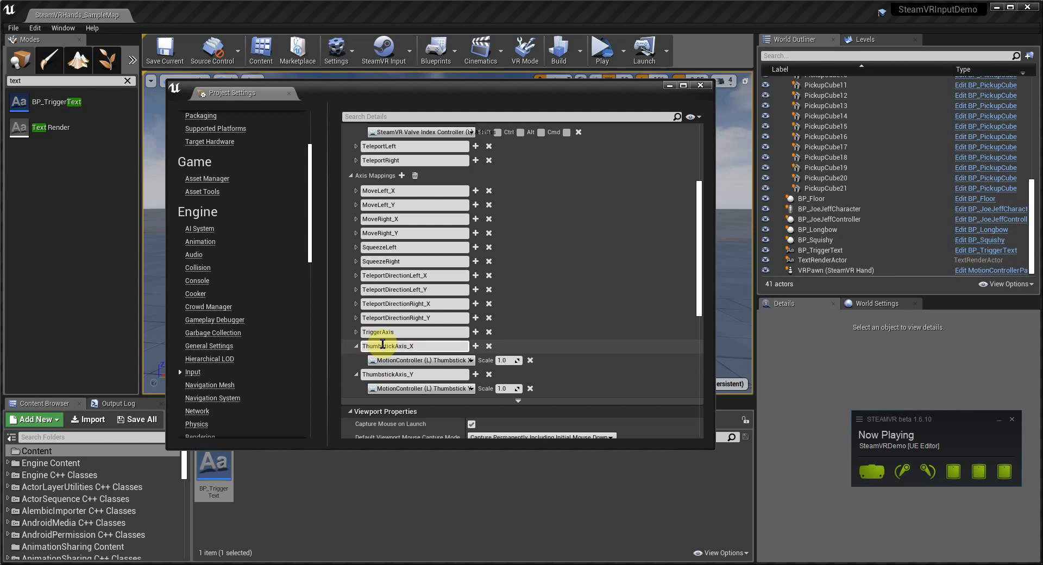
Step: Regenerate the SteamVR action manifest
{"action": "left_click", "coordinate": [406, 345]}
{"action": "left_click_drag", "start_coordinate": [416, 345], "coordinate": [407, 346]}
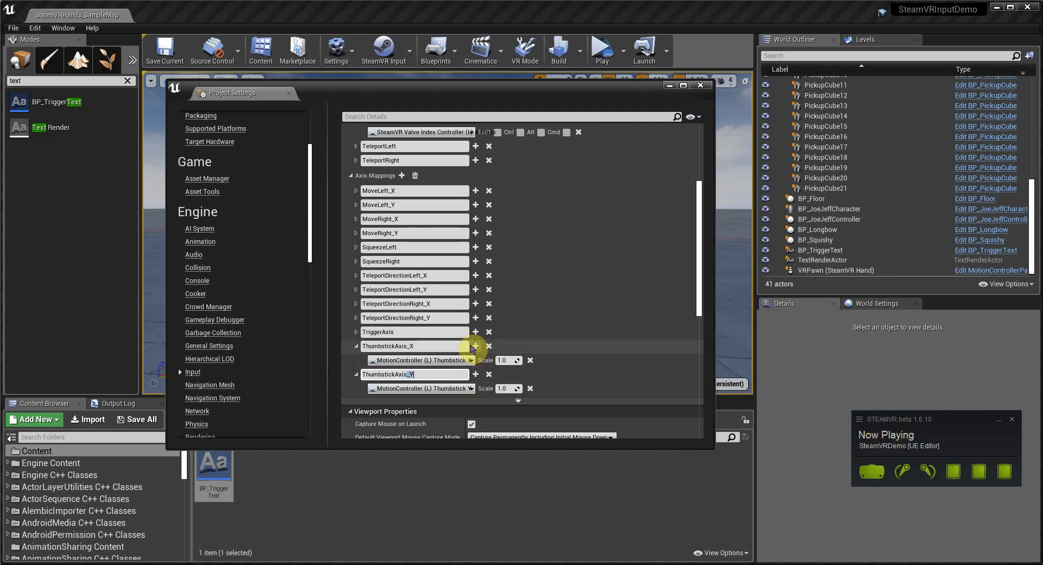
{"action": "scroll", "coordinate": [442, 186], "scroll_direction": "up", "scroll_amount": 2}
{"action": "scroll", "coordinate": [395, 263], "scroll_direction": "down", "scroll_amount": 5}
{"action": "left_click", "coordinate": [408, 50]}
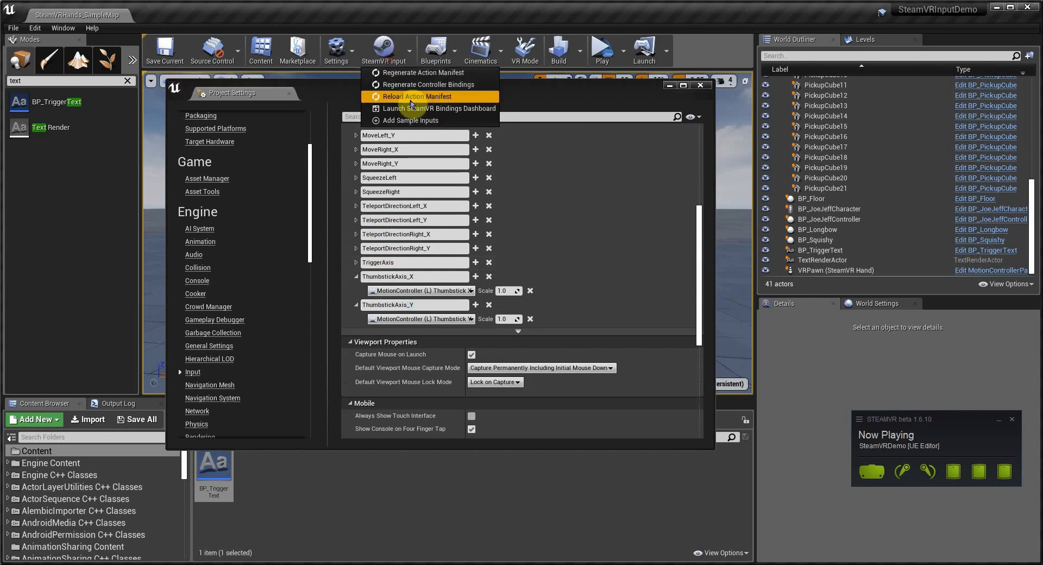
{"action": "left_click", "coordinate": [391, 77]}
Step: Regenerate the SteamVR controller bindings and reload the action manifest
{"action": "left_click", "coordinate": [380, 57]}
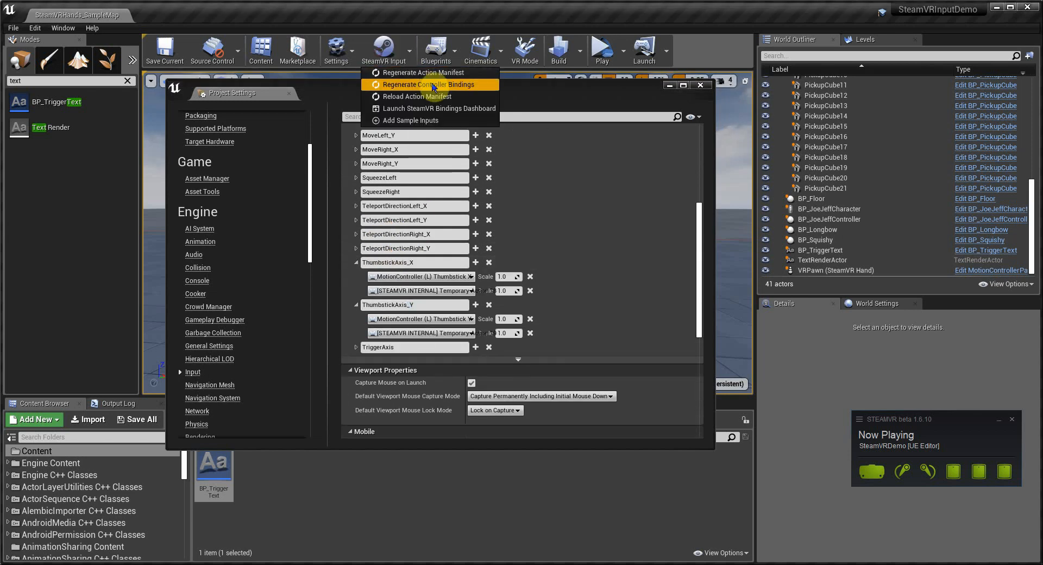
{"action": "left_click", "coordinate": [429, 81]}
{"action": "left_click", "coordinate": [373, 61]}
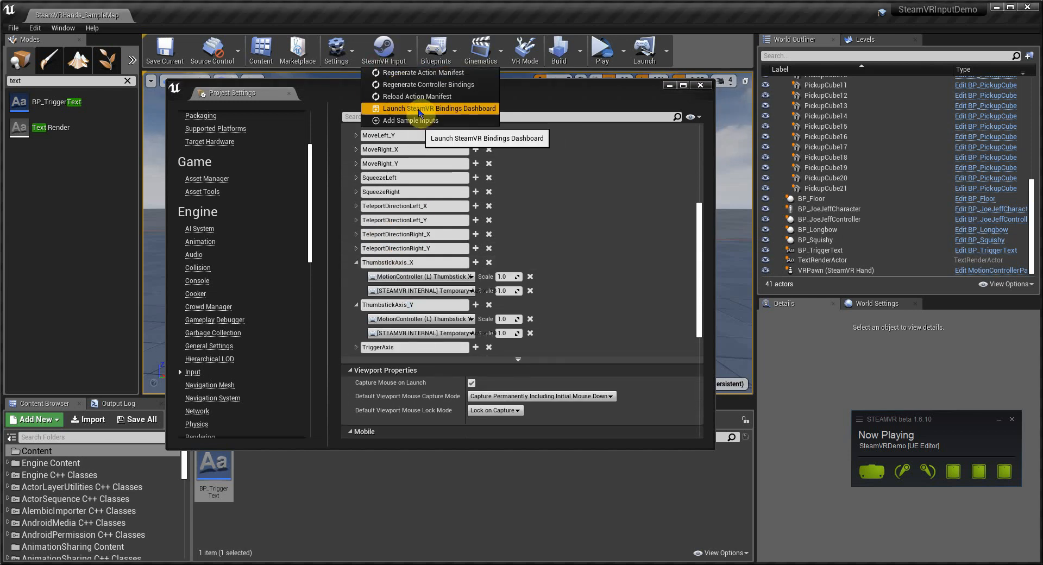
{"action": "left_click", "coordinate": [412, 96]}
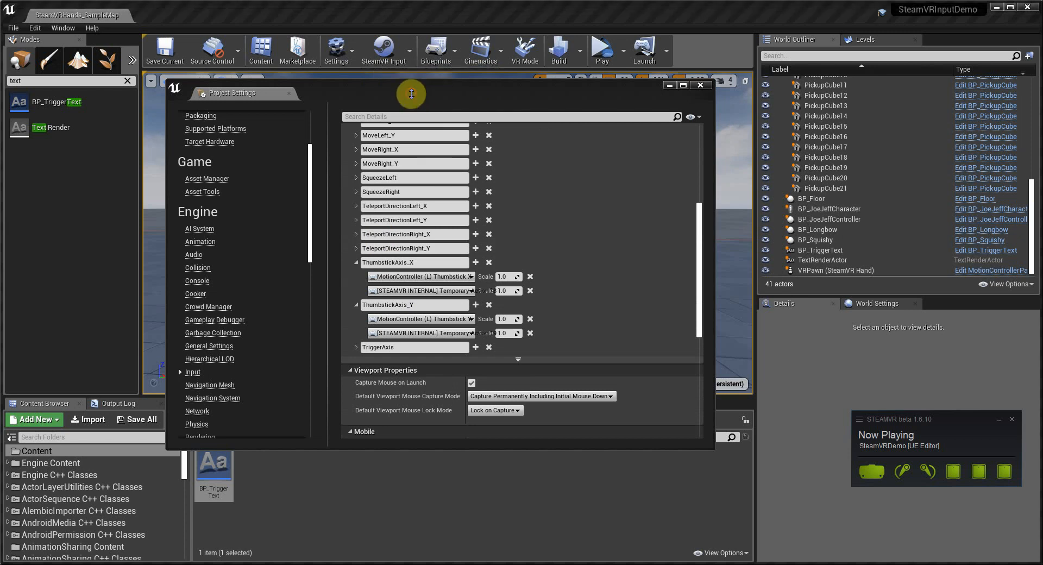
Step: Launch the SteamVR Bindings Dashboard and open the Index controller default bindings for editing
{"action": "left_click", "coordinate": [409, 51]}
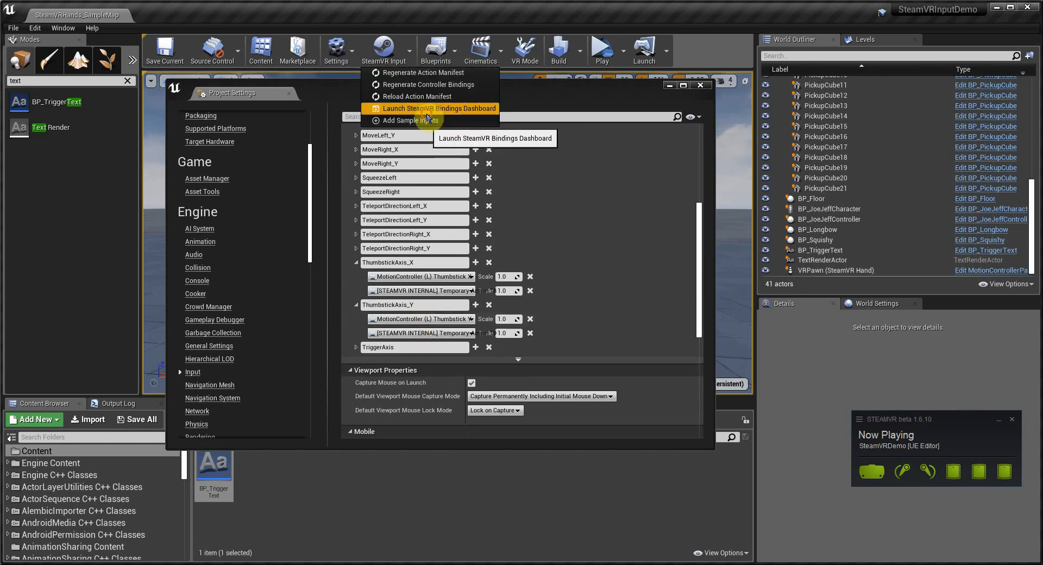
{"action": "left_click", "coordinate": [429, 108]}
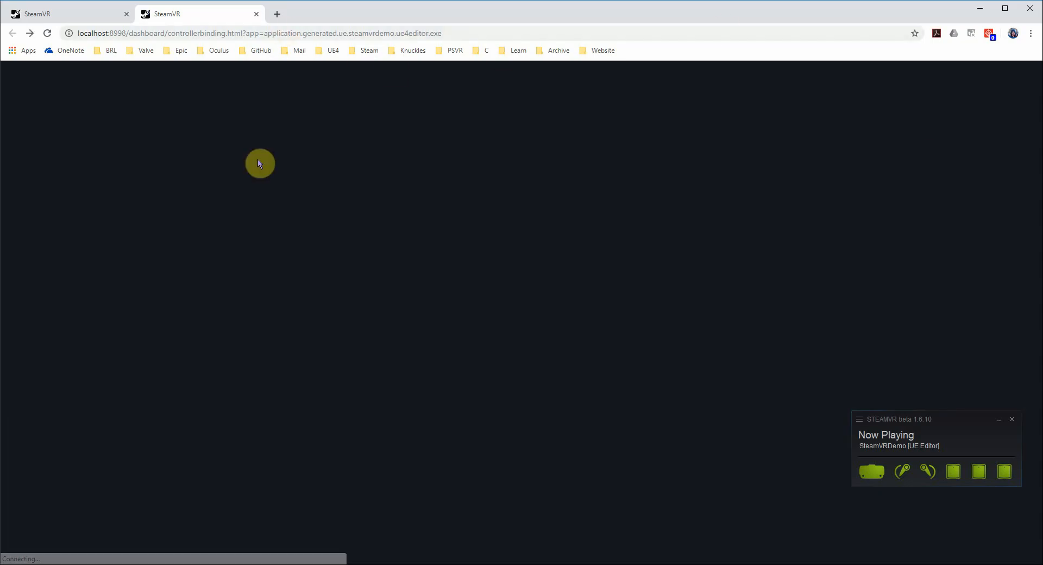
{"action": "left_click", "coordinate": [406, 158]}
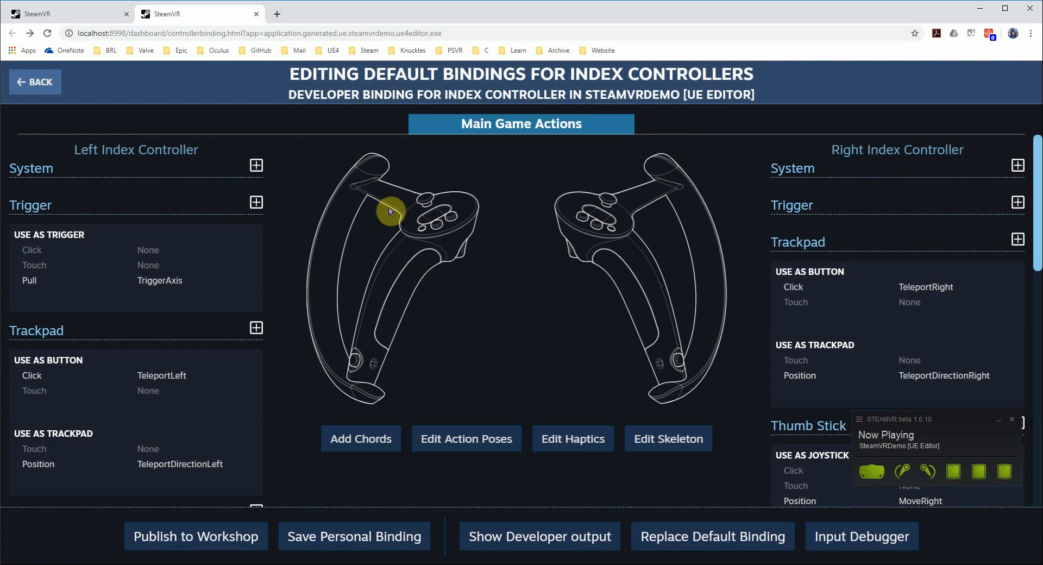
Step: Examine the left controller's Thumb Stick joystick bindings in the dashboard
{"action": "scroll", "coordinate": [307, 328], "scroll_direction": "down", "scroll_amount": 5}
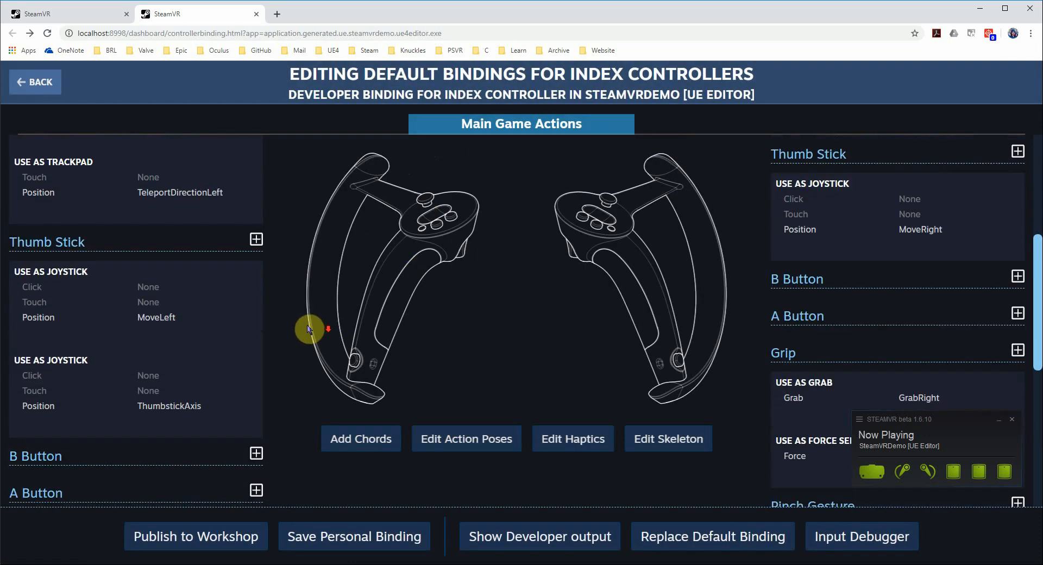
{"action": "scroll", "coordinate": [277, 186], "scroll_direction": "down", "scroll_amount": 2}
{"action": "scroll", "coordinate": [284, 242], "scroll_direction": "up", "scroll_amount": 2}
{"action": "mouse_move", "coordinate": [28, 272]}
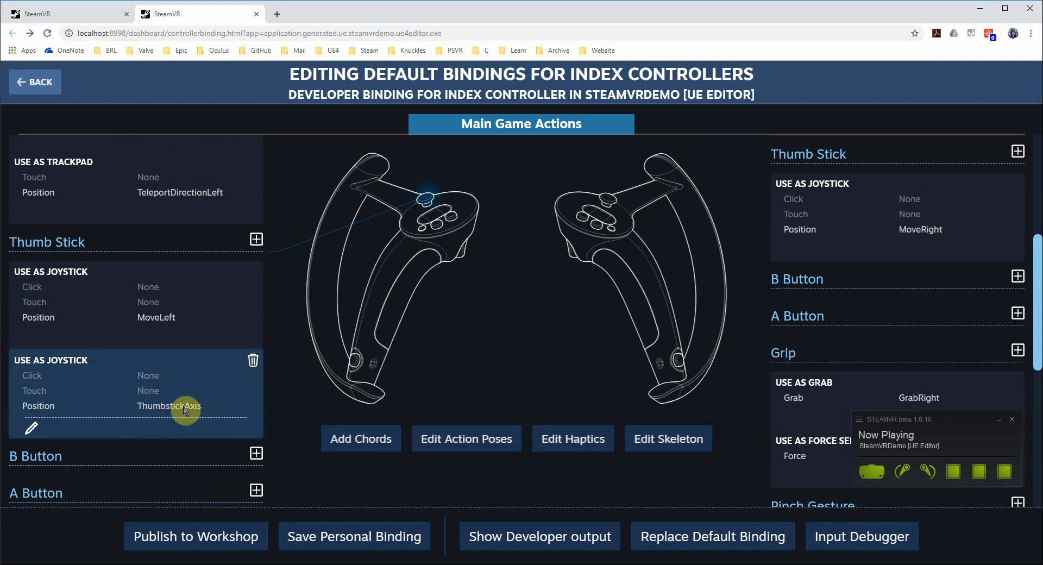
Step: Minimize the browser and switch back to the SteamVR bindings files in Visual Studio Code
{"action": "left_click", "coordinate": [973, 10]}
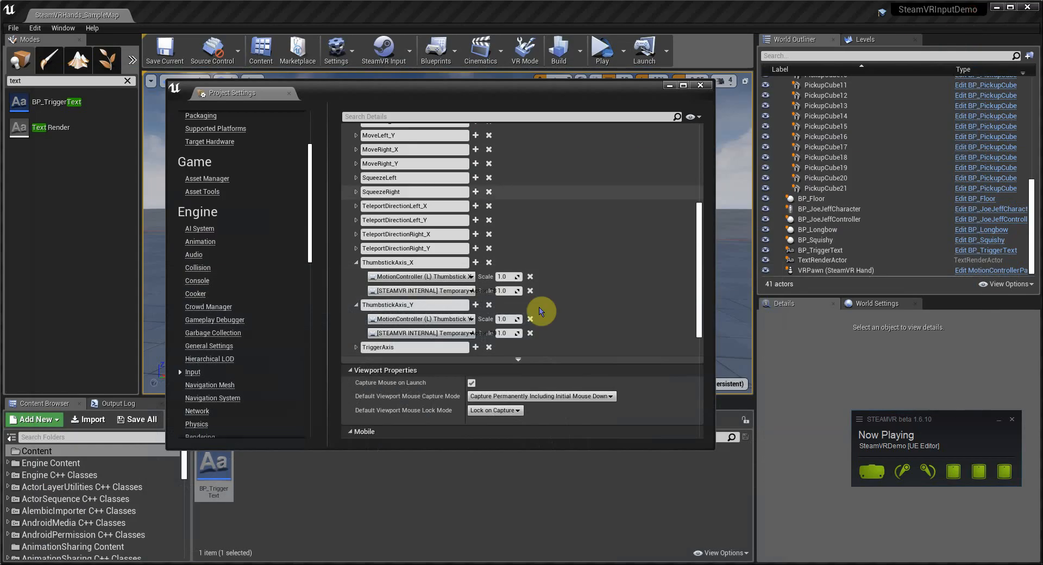
{"action": "left_click", "coordinate": [363, 563]}
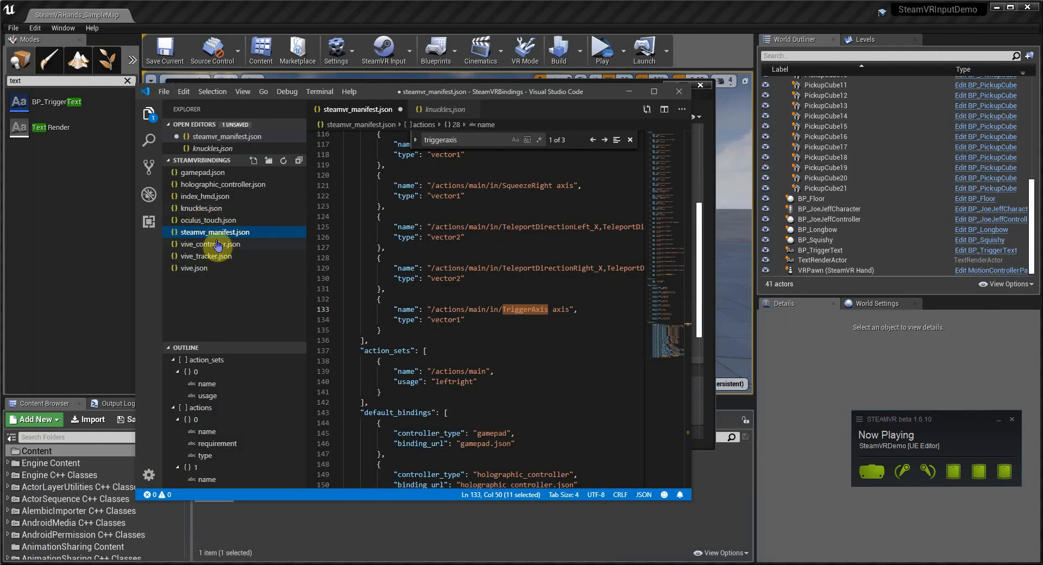
Step: Open knuckles.json and review the left thumbstick and trigger binding entries, then close the code editor
{"action": "left_click", "coordinate": [202, 209]}
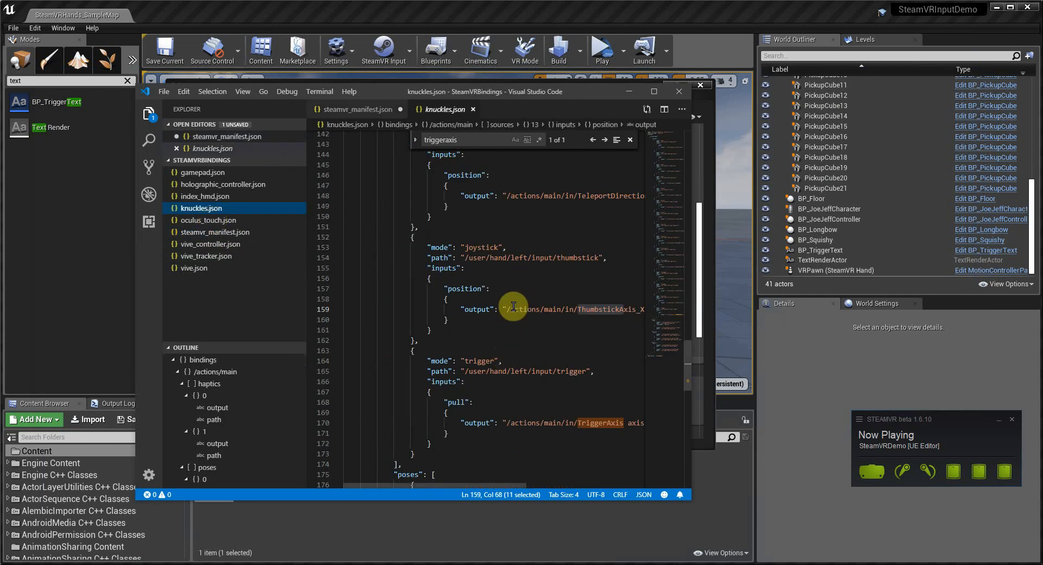
{"action": "left_click", "coordinate": [431, 247]}
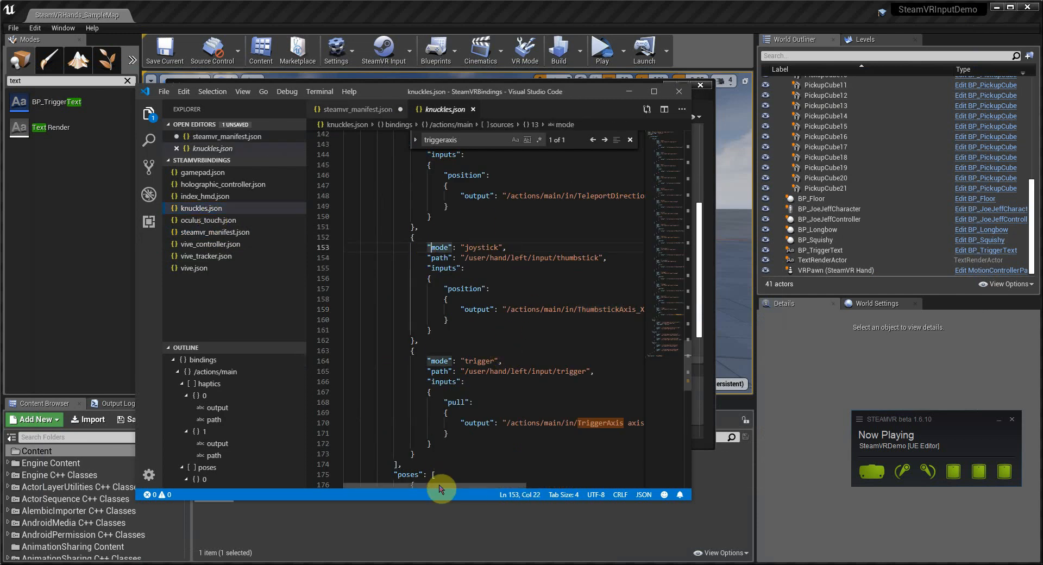
{"action": "mouse_move", "coordinate": [435, 484]}
{"action": "left_mouse_down"}
{"action": "mouse_move", "coordinate": [513, 499]}
{"action": "mouse_move", "coordinate": [442, 501]}
{"action": "left_mouse_up"}
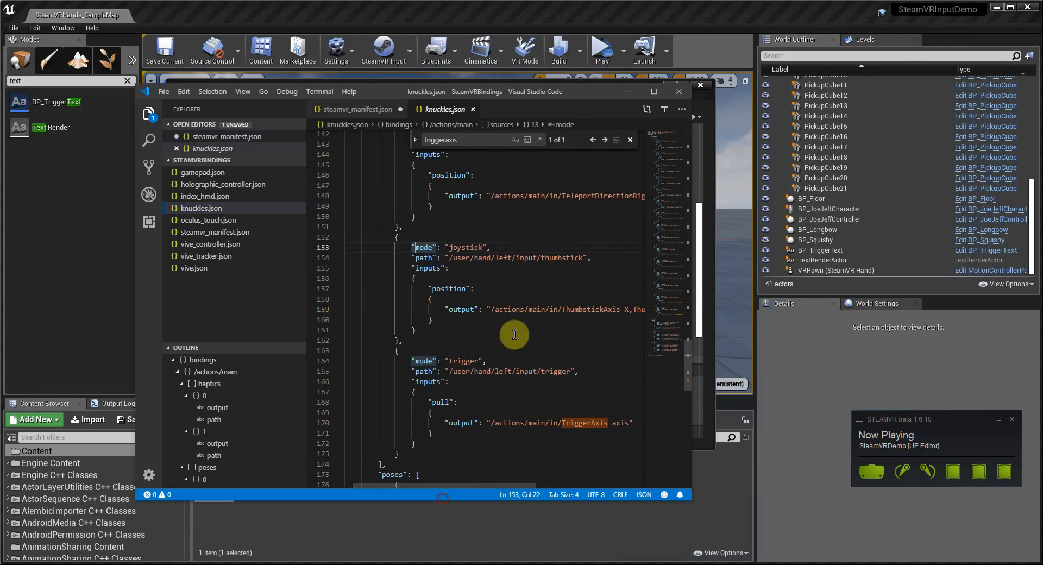
{"action": "scroll", "coordinate": [466, 307], "scroll_direction": "up", "scroll_amount": 2}
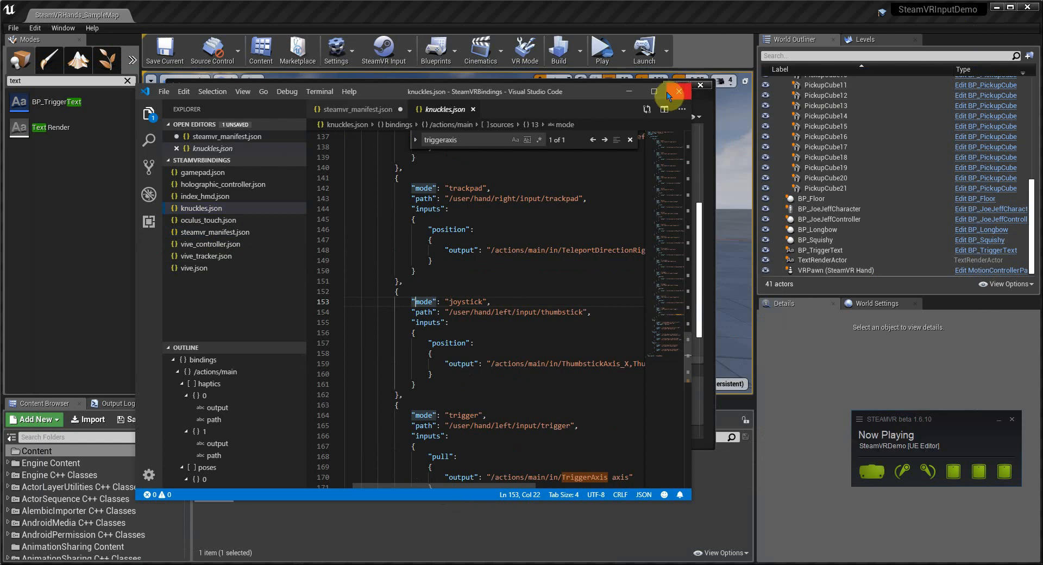
{"action": "left_click", "coordinate": [623, 99]}
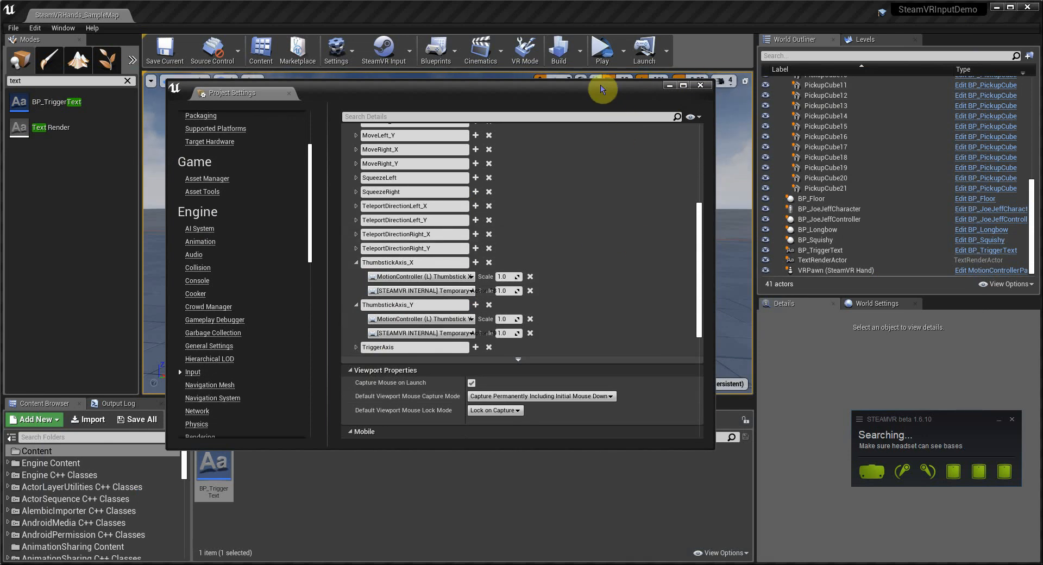
Step: Close Project Settings, duplicate the Trigger label text actor, move the copy below it, and set its text to X
{"action": "left_click", "coordinate": [670, 86]}
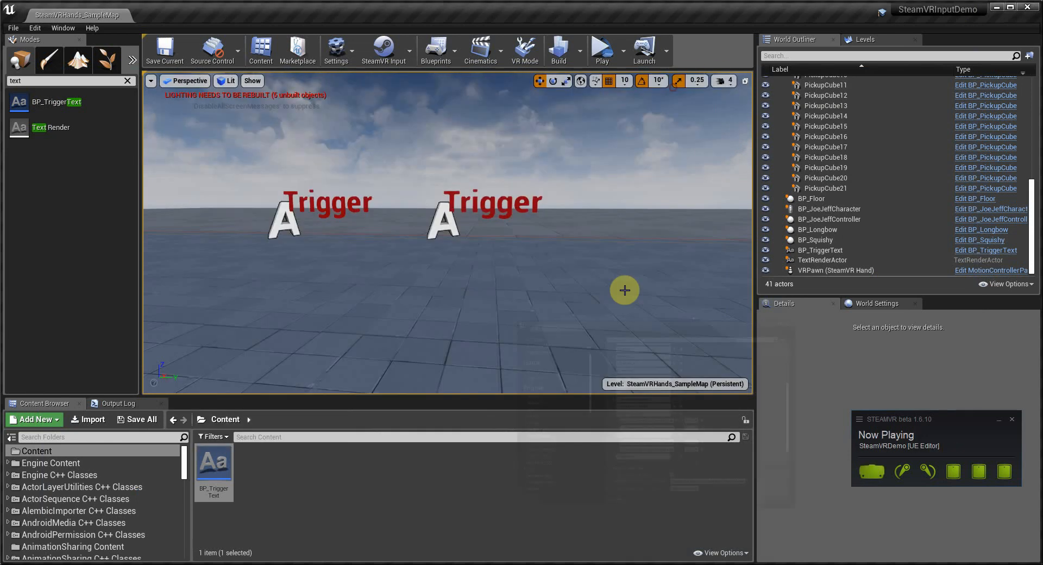
{"action": "left_click", "coordinate": [308, 195]}
{"action": "left_click", "coordinate": [304, 199]}
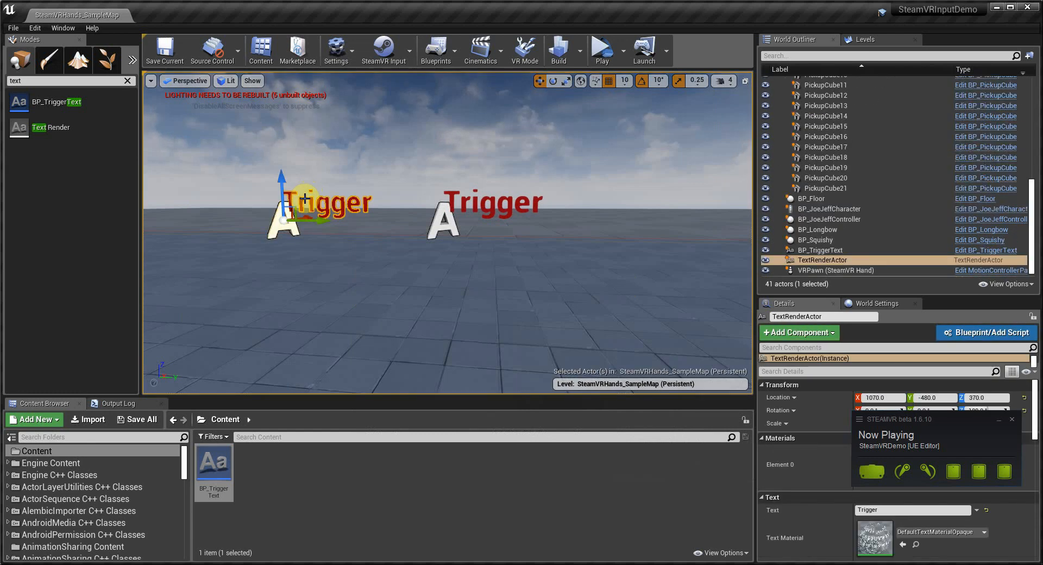
{"action": "key", "text": "ctrl+w"}
{"action": "left_click_drag", "start_coordinate": [303, 182], "coordinate": [322, 265]}
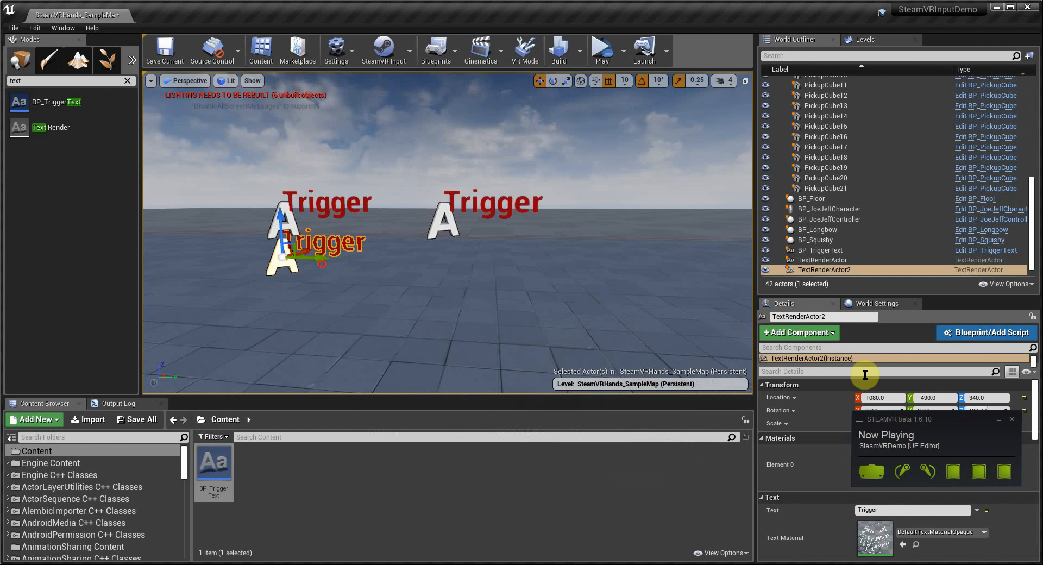
{"action": "left_click", "coordinate": [1011, 419]}
{"action": "left_click", "coordinate": [891, 509]}
{"action": "type", "text": "X"}
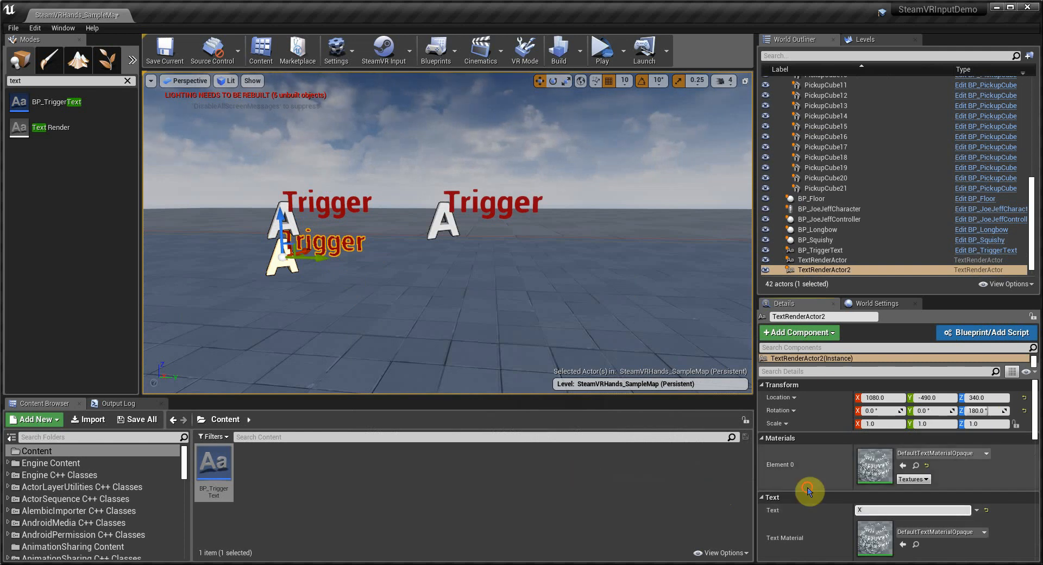
Step: Duplicate the X label text actor again and place the copy below it
{"action": "left_click_drag", "start_coordinate": [303, 260], "coordinate": [304, 293], "text": "alt"}
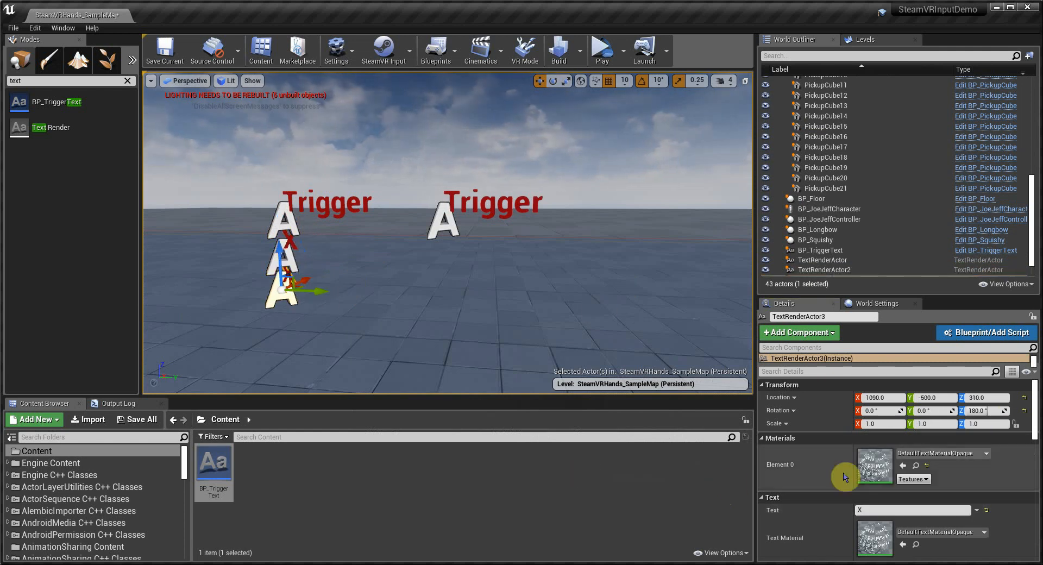
{"action": "left_click", "coordinate": [284, 541]}
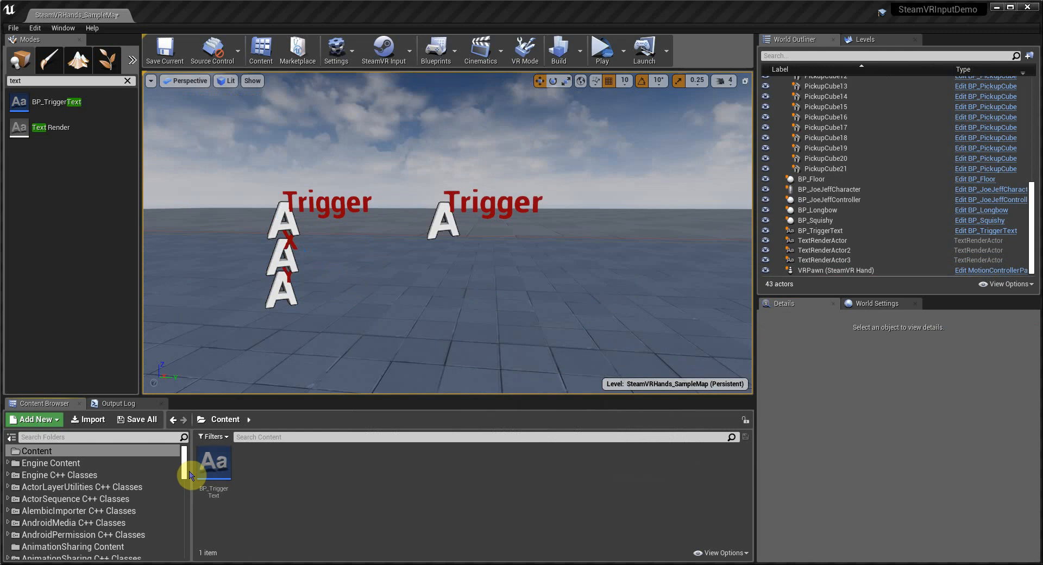
Step: Duplicate the BP_TriggerText blueprint twice, naming the copies BP_XText and BP_YText
{"action": "left_click", "coordinate": [216, 475]}
{"action": "key", "text": "ctrl+w"}
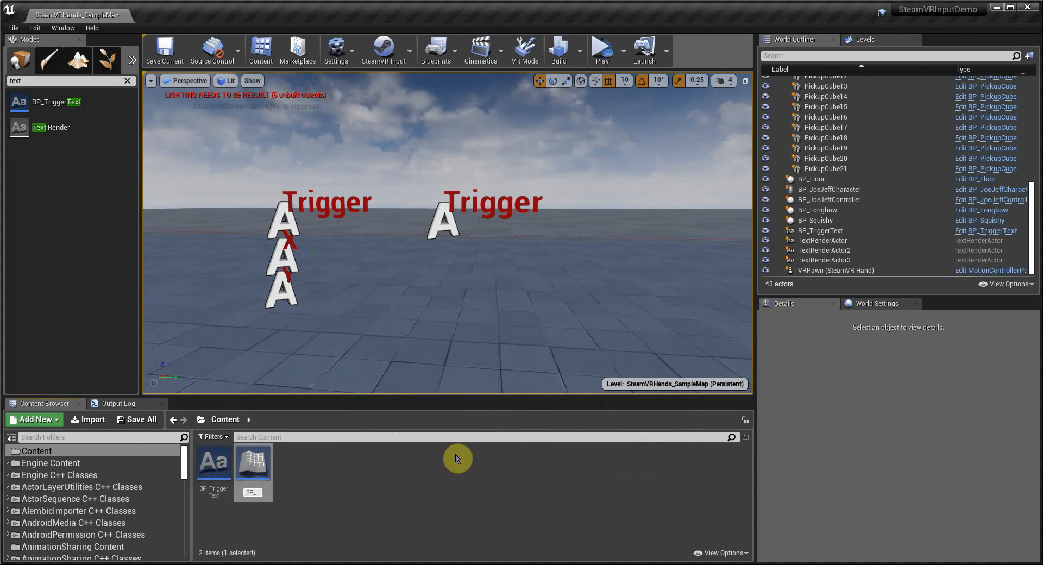
{"action": "type", "text": "BP_XTe"}
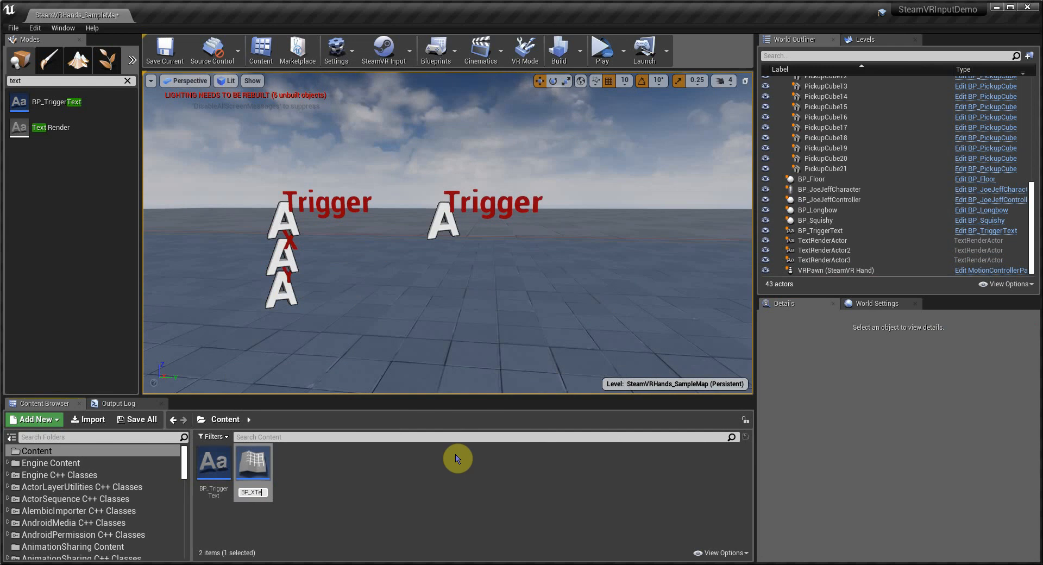
{"action": "type", "text": "xt"}
{"action": "key", "text": "Return"}
{"action": "key", "text": "ctrl+w"}
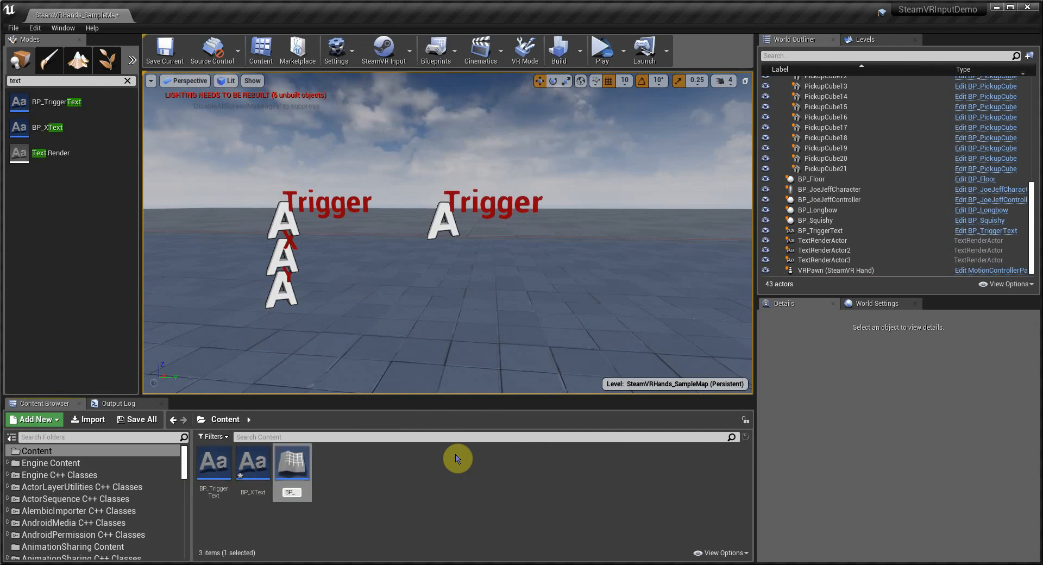
{"action": "type", "text": "BP_YText"}
{"action": "key", "text": "Return"}
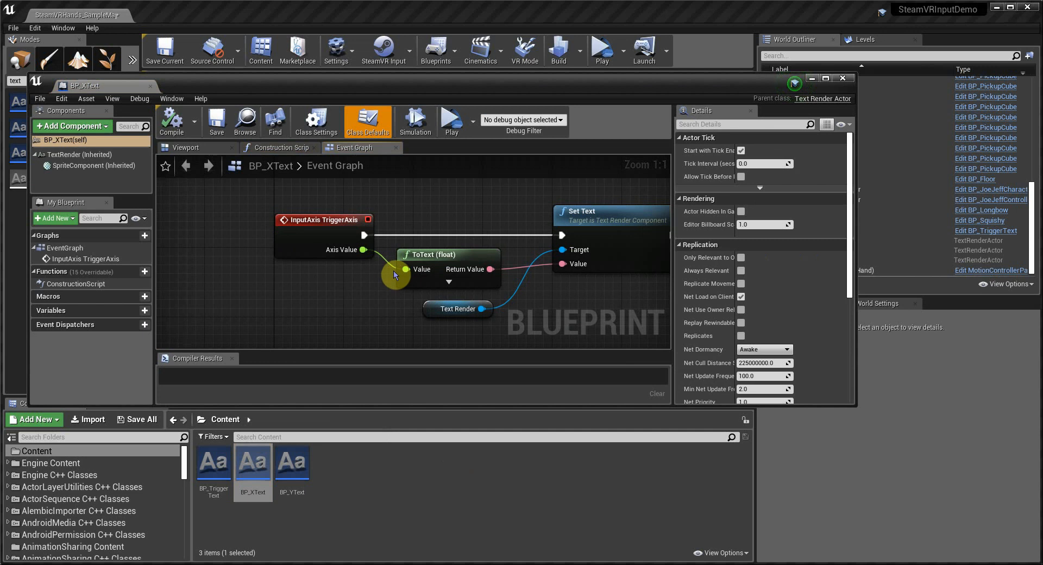
Step: In BP_XText, replace the TriggerAxis input event with the ThumbstickAxis_X axis event
{"action": "left_click", "coordinate": [304, 222]}
{"action": "key", "text": "Delete"}
{"action": "right_click", "coordinate": [304, 221]}
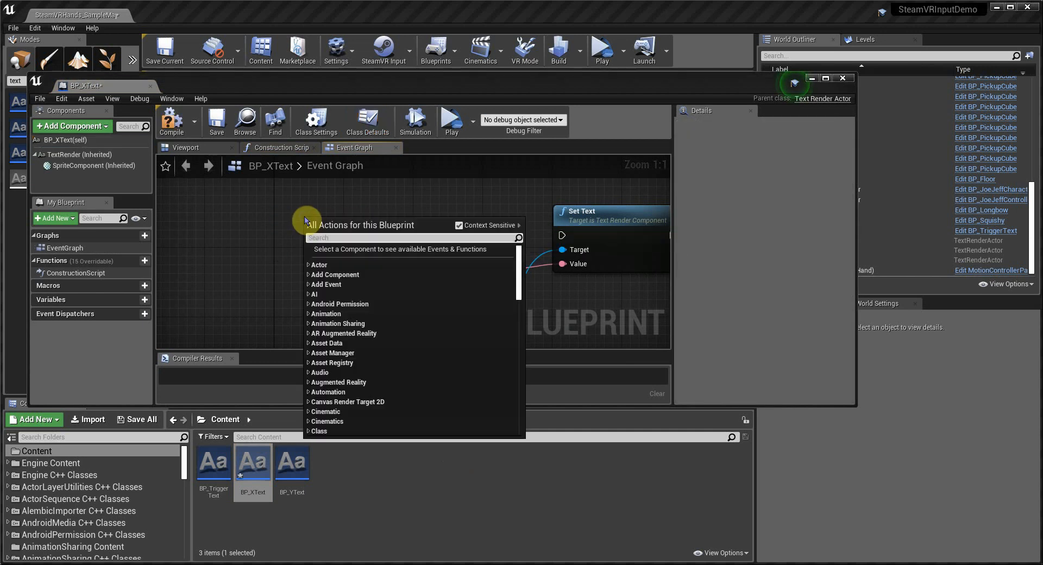
{"action": "type", "text": "x"}
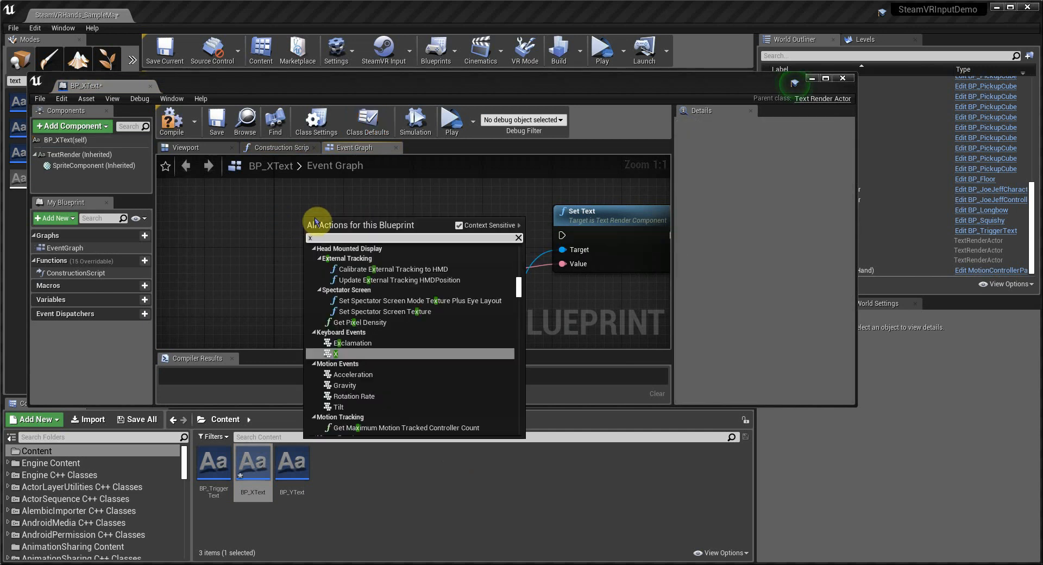
{"action": "key", "text": "BackSpace"}
{"action": "type", "text": "thumbsi"}
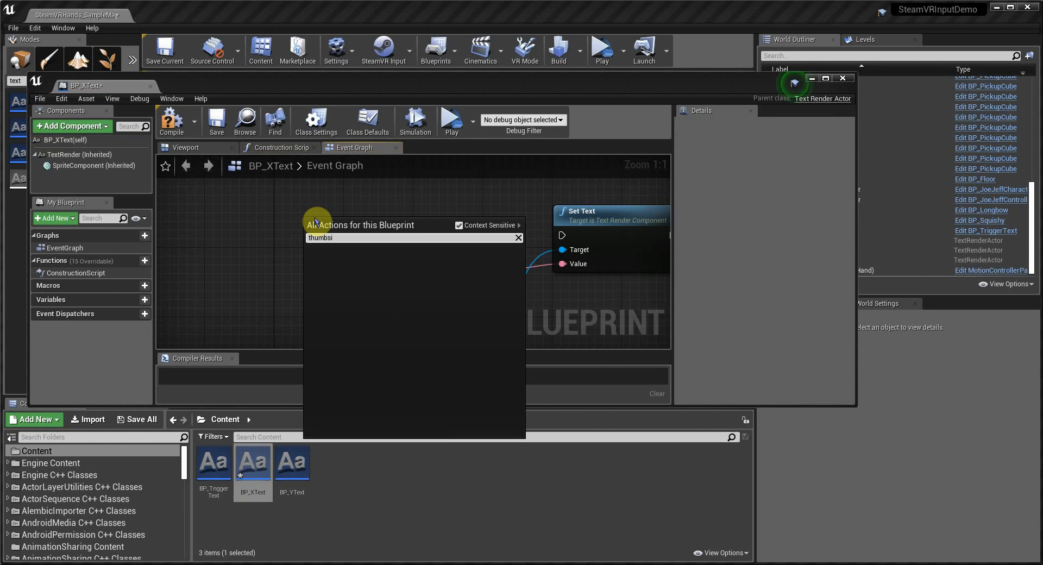
{"action": "key", "text": "BackSpace"}
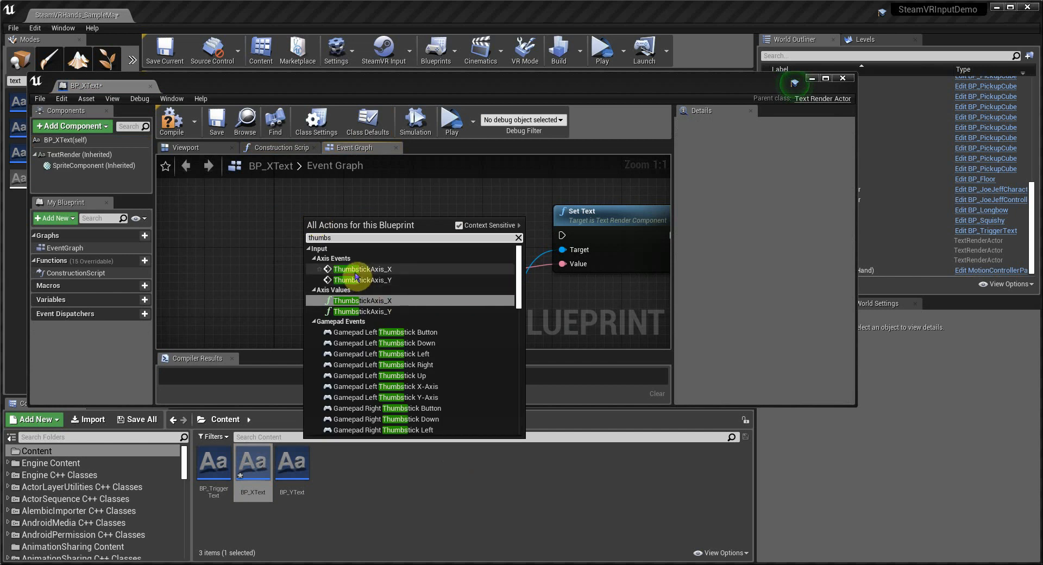
{"action": "left_click", "coordinate": [359, 269]}
Step: Wire the ThumbstickAxis_X event to Set Text and its Axis Value to ToText, then compile and save
{"action": "left_click_drag", "start_coordinate": [379, 219], "coordinate": [568, 239]}
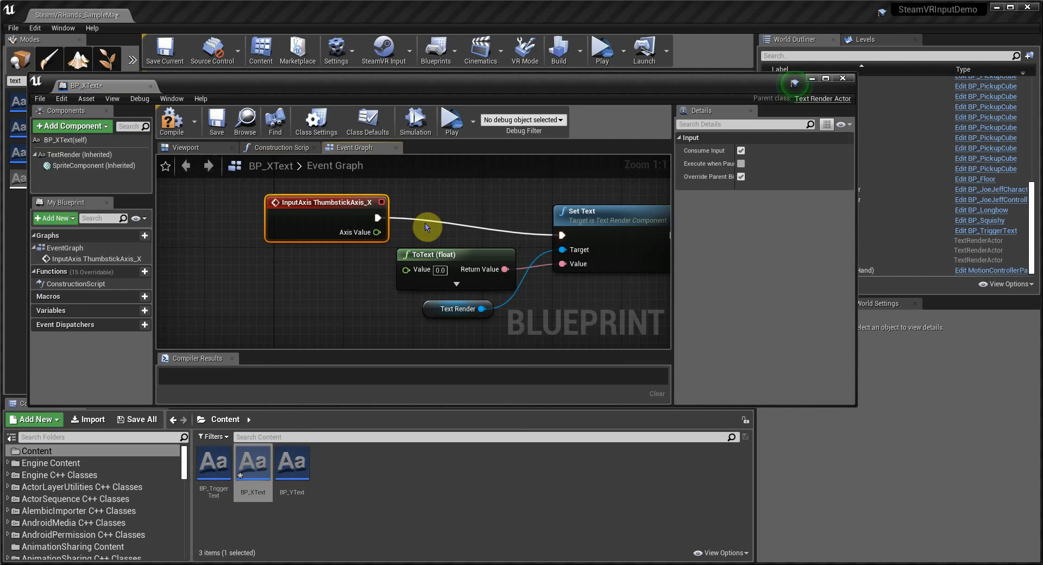
{"action": "left_click_drag", "start_coordinate": [376, 231], "coordinate": [406, 269]}
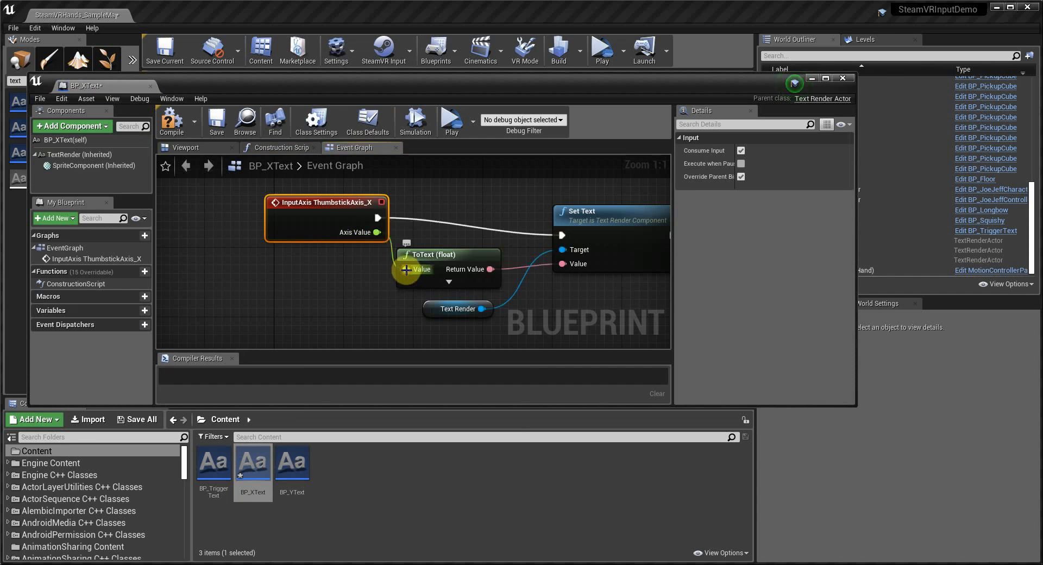
{"action": "left_click", "coordinate": [172, 120]}
{"action": "left_click", "coordinate": [215, 128]}
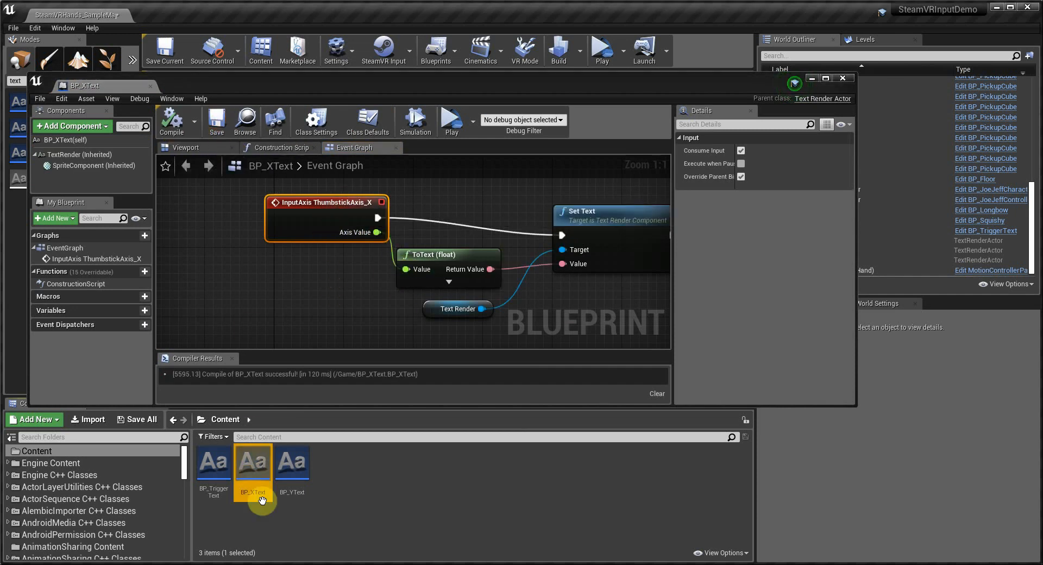
Step: Open BP_YText and replace its TriggerAxis input event with the ThumbstickAxis_Y axis event
{"action": "double_click", "coordinate": [291, 462]}
{"action": "left_click", "coordinate": [282, 240]}
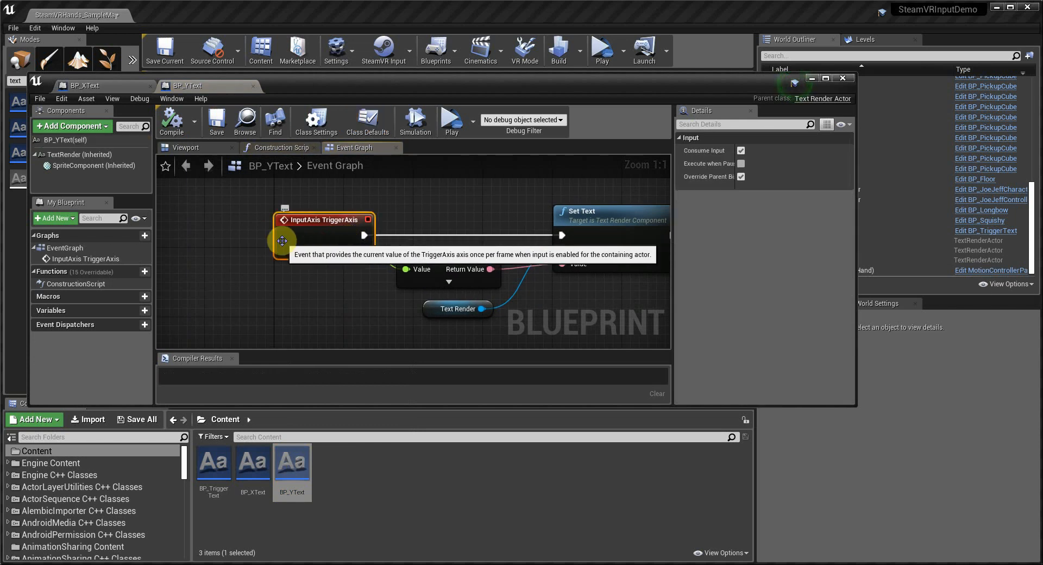
{"action": "key", "text": "Delete"}
{"action": "right_click", "coordinate": [295, 221]}
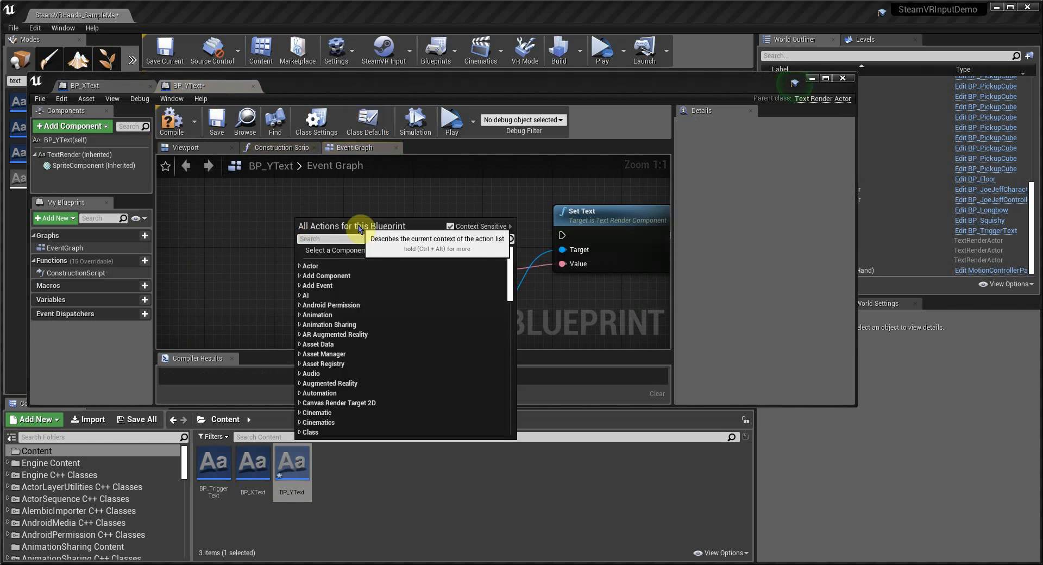
{"action": "type", "text": "thumbstick"}
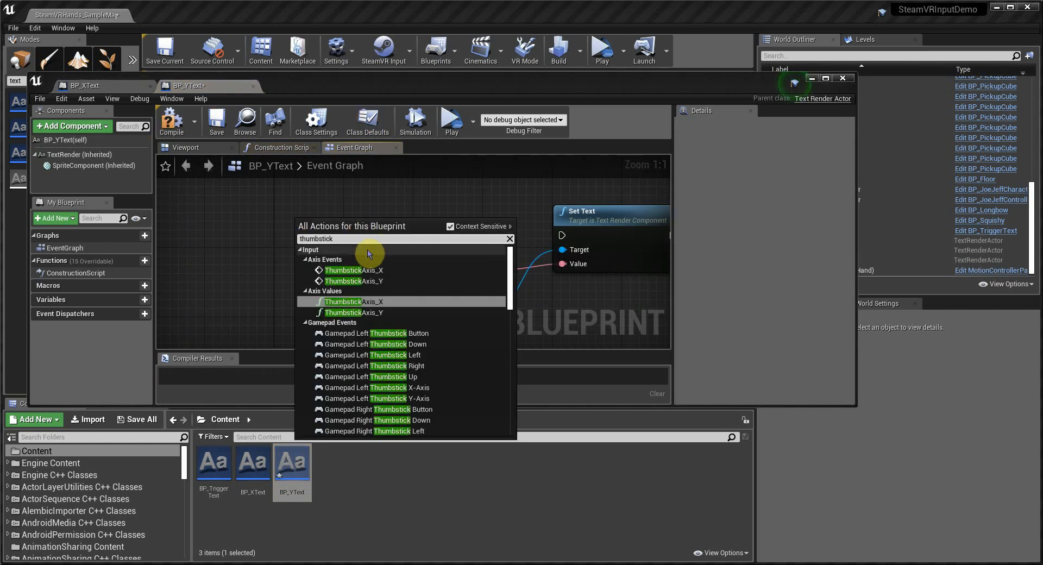
{"action": "left_click", "coordinate": [350, 280]}
Step: Wire the ThumbstickAxis_Y event to Set Text and its Axis Value to ToText, compile, save, and close the editor
{"action": "left_click_drag", "start_coordinate": [385, 230], "coordinate": [561, 235]}
{"action": "left_click_drag", "start_coordinate": [377, 241], "coordinate": [405, 269]}
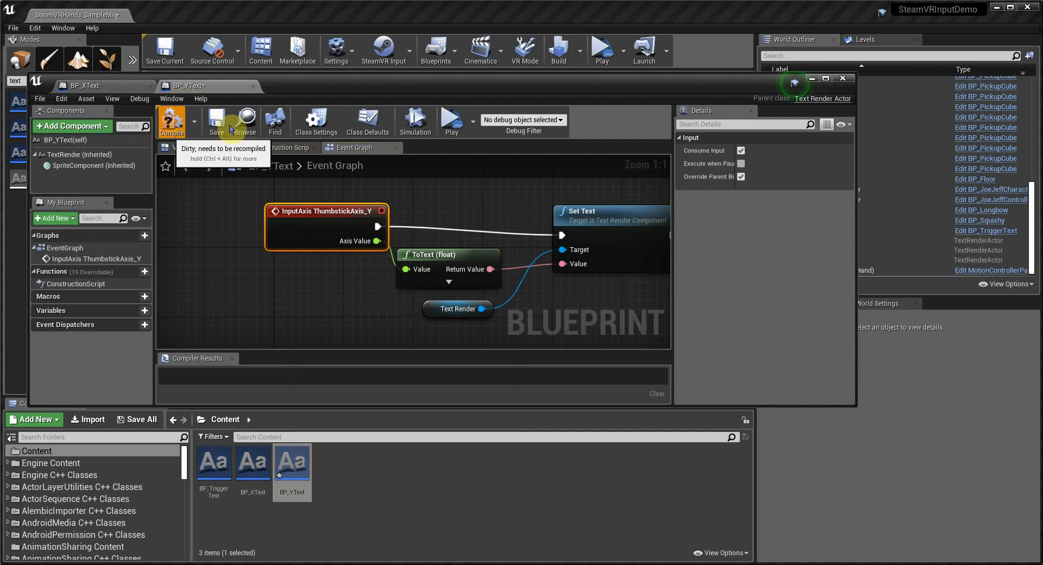
{"action": "left_click", "coordinate": [171, 121]}
{"action": "left_click", "coordinate": [216, 117]}
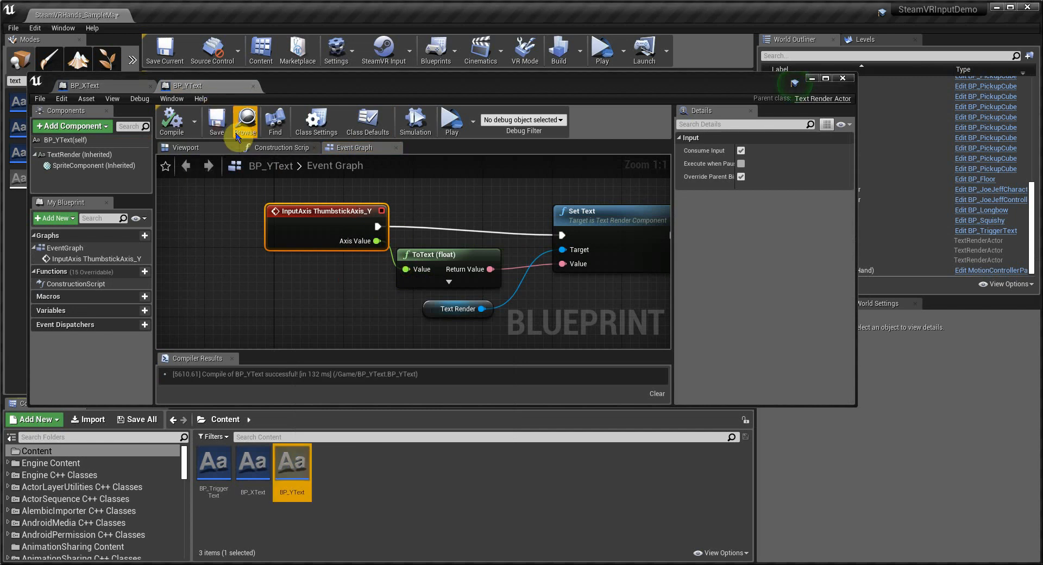
{"action": "left_click", "coordinate": [842, 78]}
Step: Place a BP_XText instance in the level, set its yaw rotation to 180, and position it beside the X label
{"action": "left_click_drag", "start_coordinate": [243, 474], "coordinate": [463, 256]}
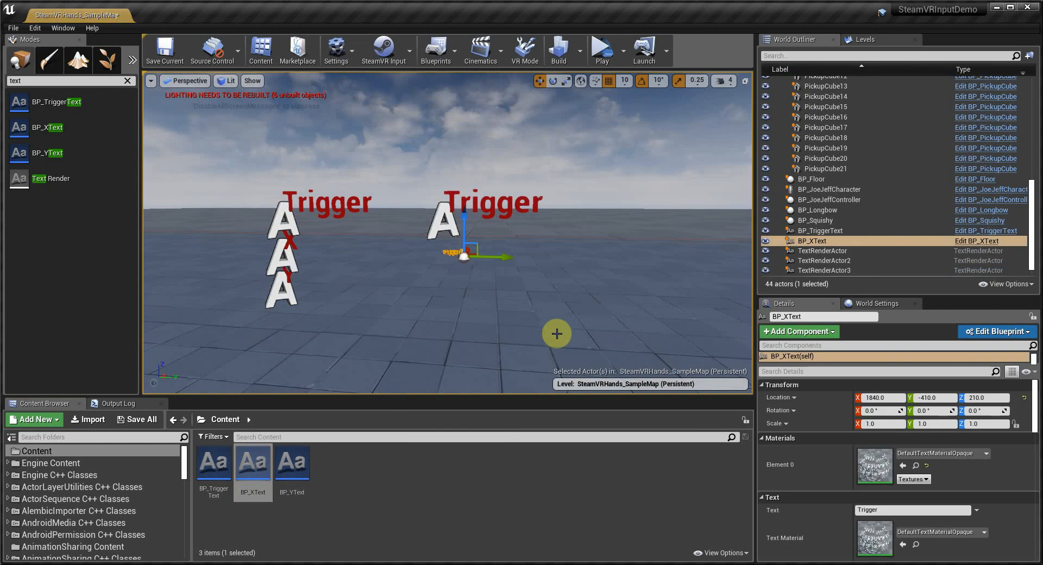
{"action": "left_click", "coordinate": [980, 411]}
{"action": "type", "text": "180"}
{"action": "key", "text": "Return"}
{"action": "left_click_drag", "start_coordinate": [382, 260], "coordinate": [505, 326], "text": "alt"}
{"action": "left_click_drag", "start_coordinate": [436, 249], "coordinate": [683, 311]}
{"action": "left_click_drag", "start_coordinate": [629, 266], "coordinate": [629, 249]}
{"action": "scroll", "coordinate": [657, 292], "scroll_direction": "up", "scroll_amount": 3}
{"action": "scroll", "coordinate": [657, 292], "scroll_direction": "down", "scroll_amount": 3}
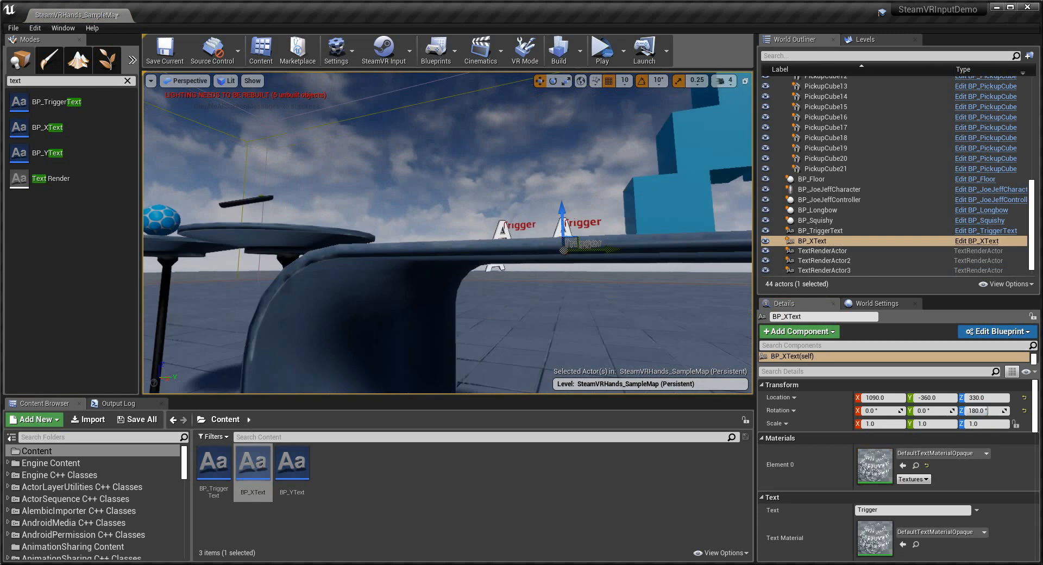
Step: Place a BP_YText instance beside the Y label with a yaw rotation of 180
{"action": "left_click_drag", "start_coordinate": [291, 462], "coordinate": [591, 299]}
{"action": "left_click", "coordinate": [977, 410]}
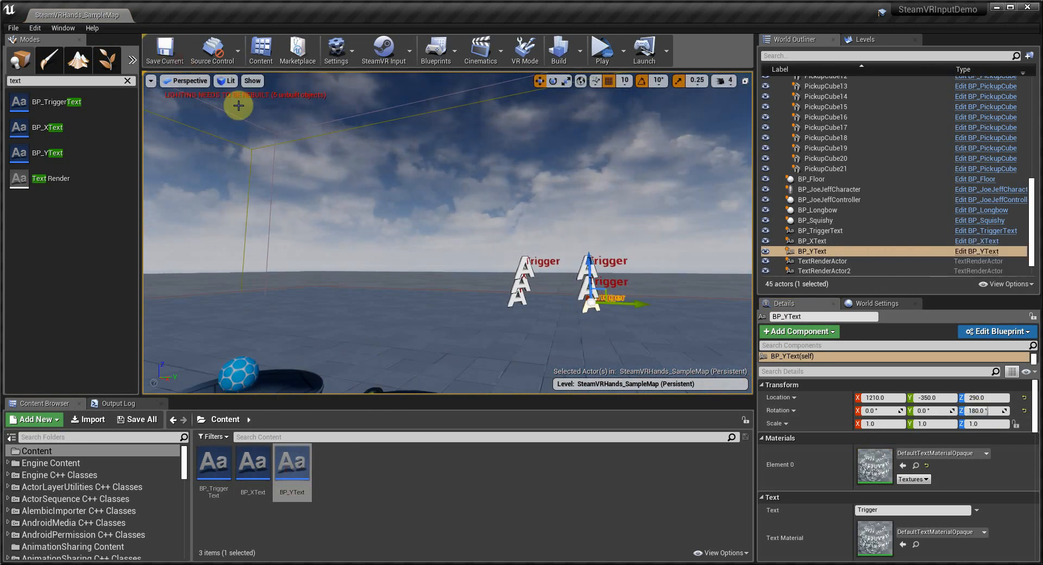
Step: Launch the level as a Standalone Game preview and move its window into view
{"action": "left_click", "coordinate": [622, 51]}
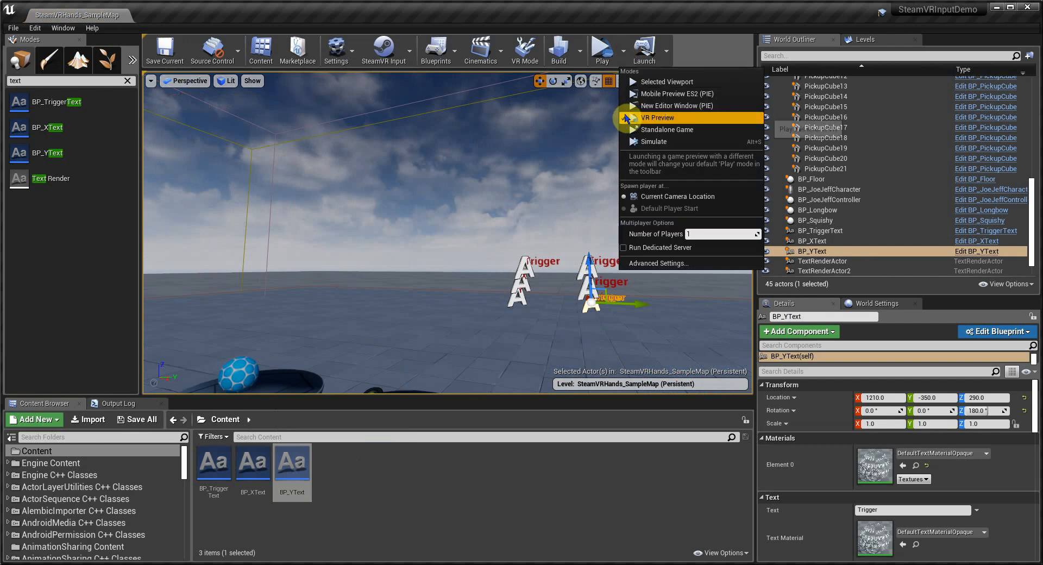
{"action": "left_click", "coordinate": [660, 129]}
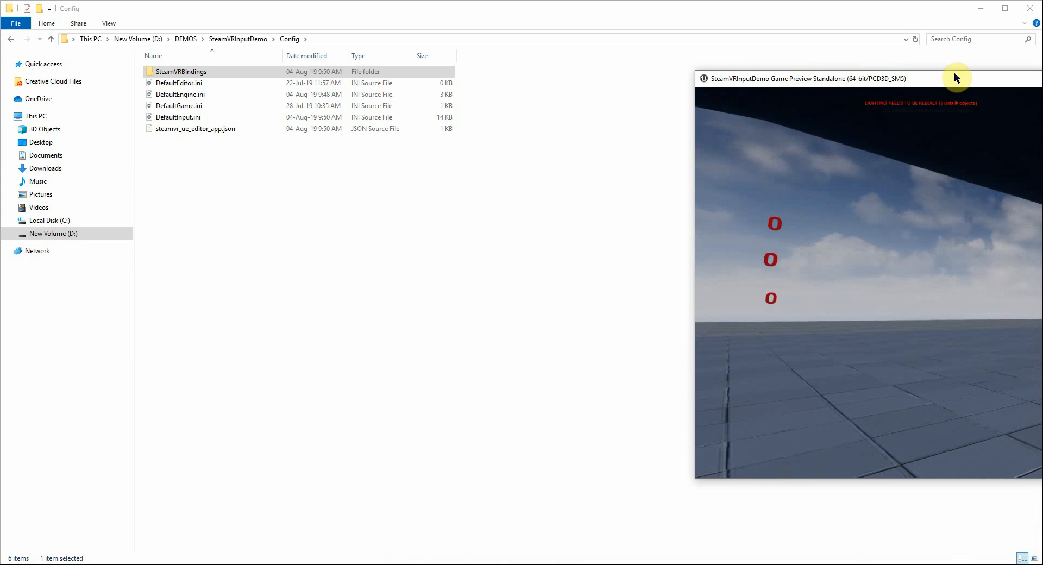
{"action": "left_click_drag", "start_coordinate": [953, 75], "coordinate": [516, 84]}
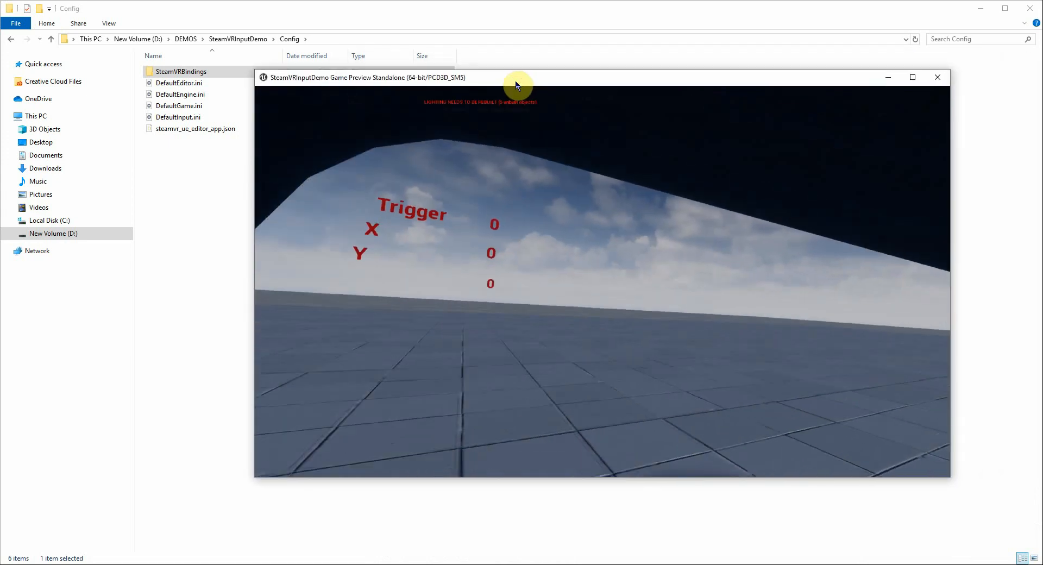